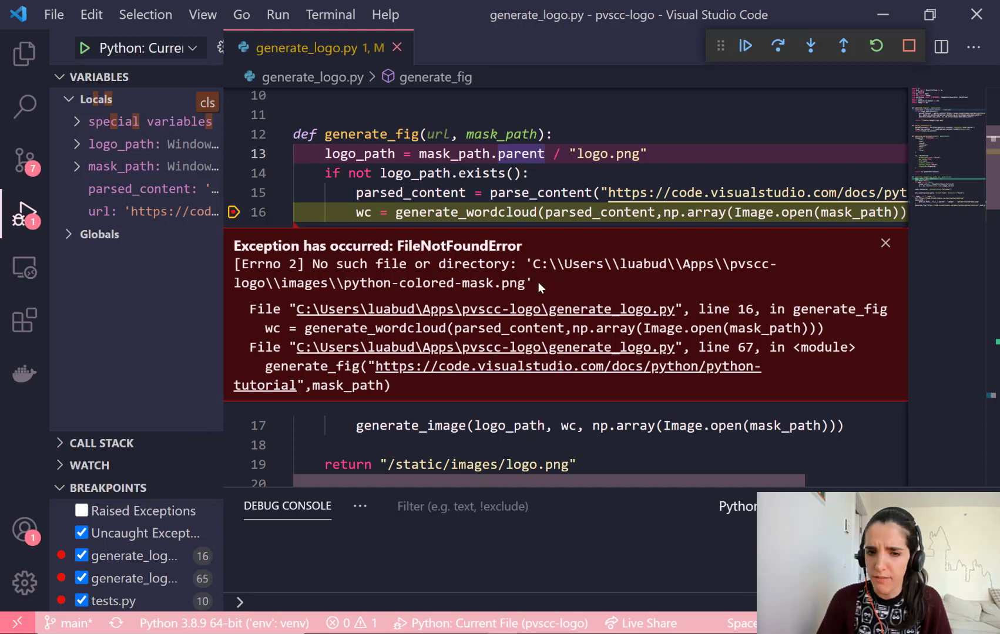
Step: Evaluate mask_path.parent from line 13 in the Debug Console while paused on the exception
left_click(552, 153)
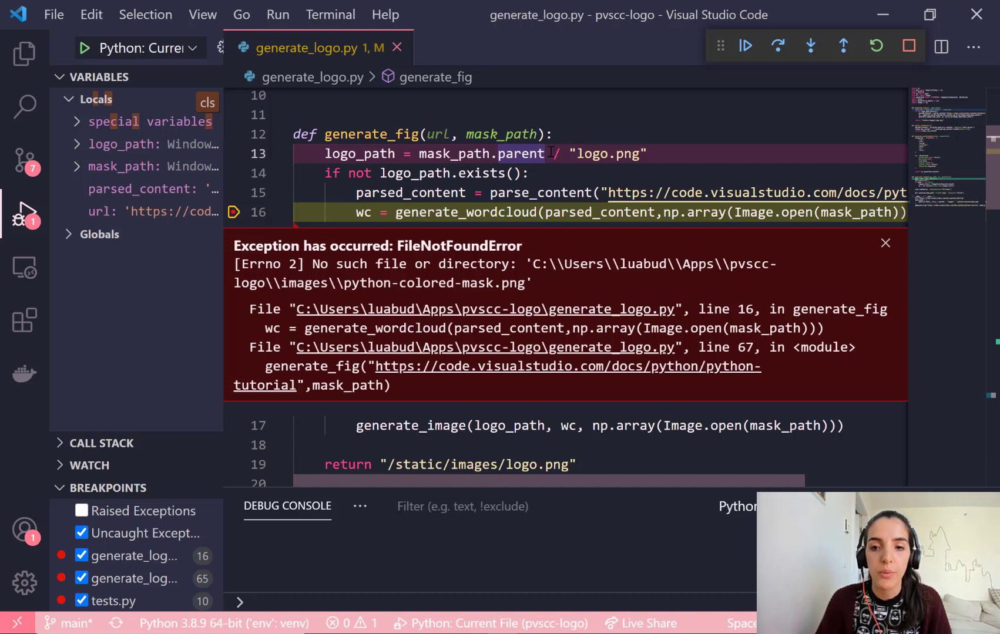
double_click(538, 153)
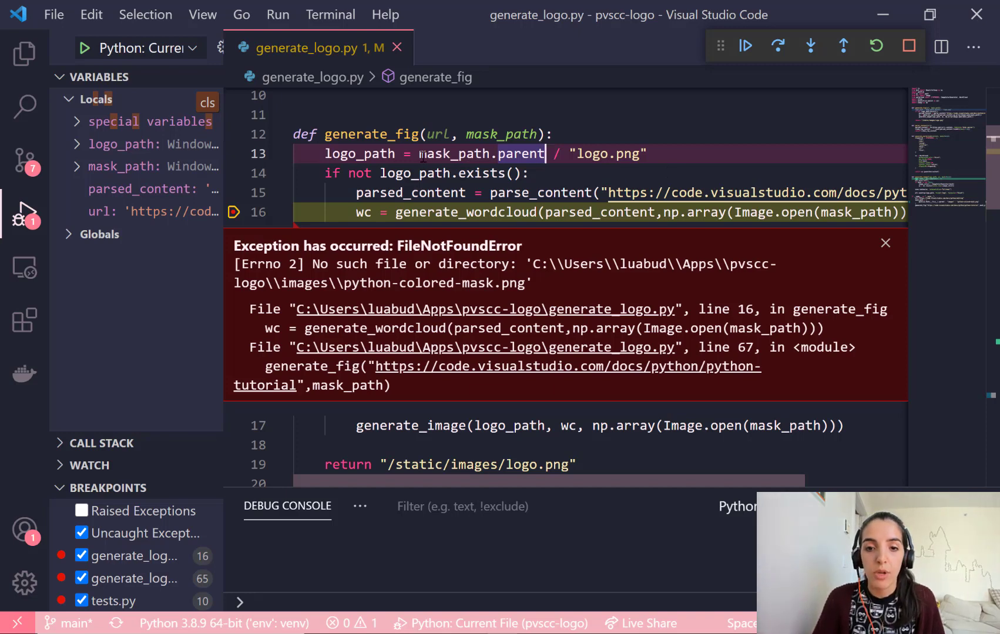
left_click(553, 154)
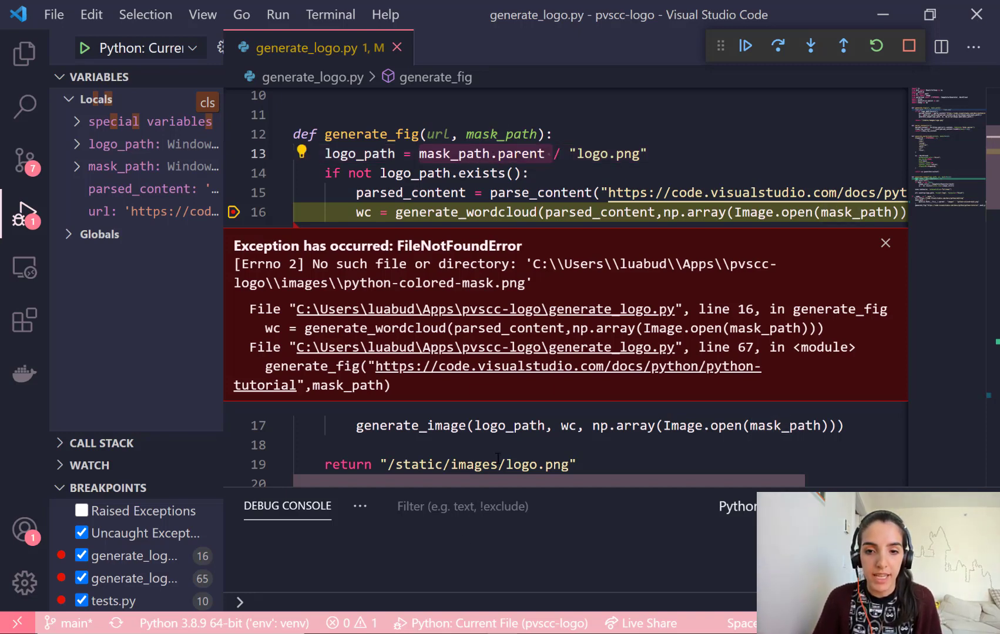
left_click(428, 602)
type("mask_path.parent")
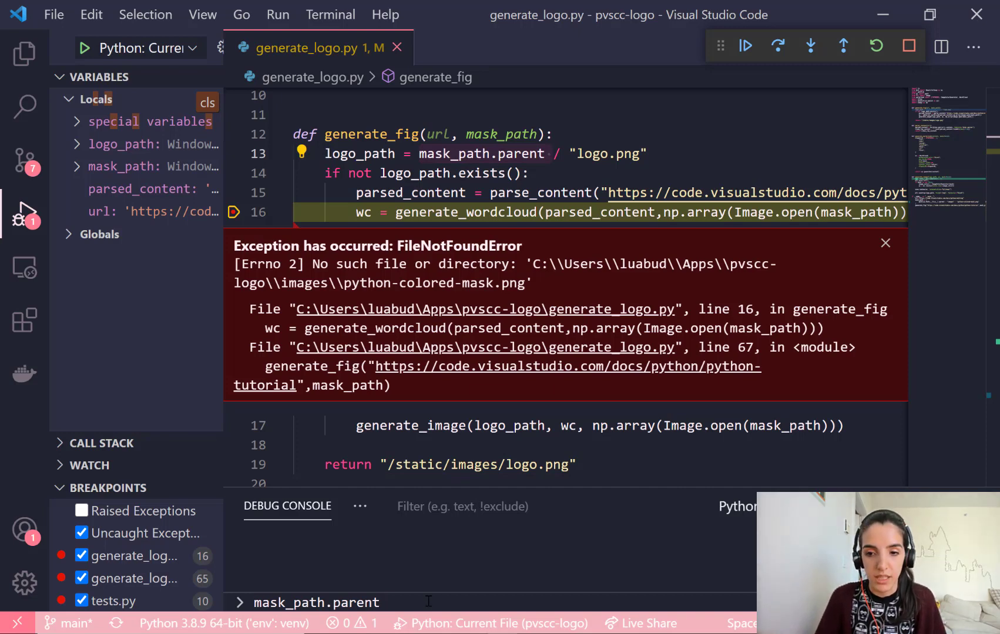
key("Return")
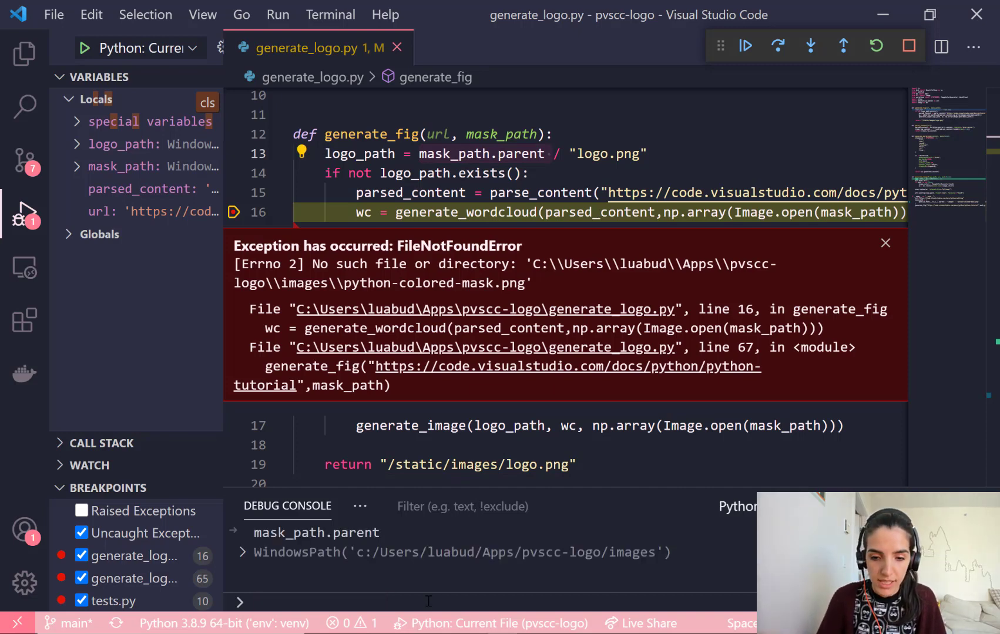
Step: Show the Explorer and evaluate line 65's pathlib.Path(__file__).parent in the Debug Console
left_click(25, 53)
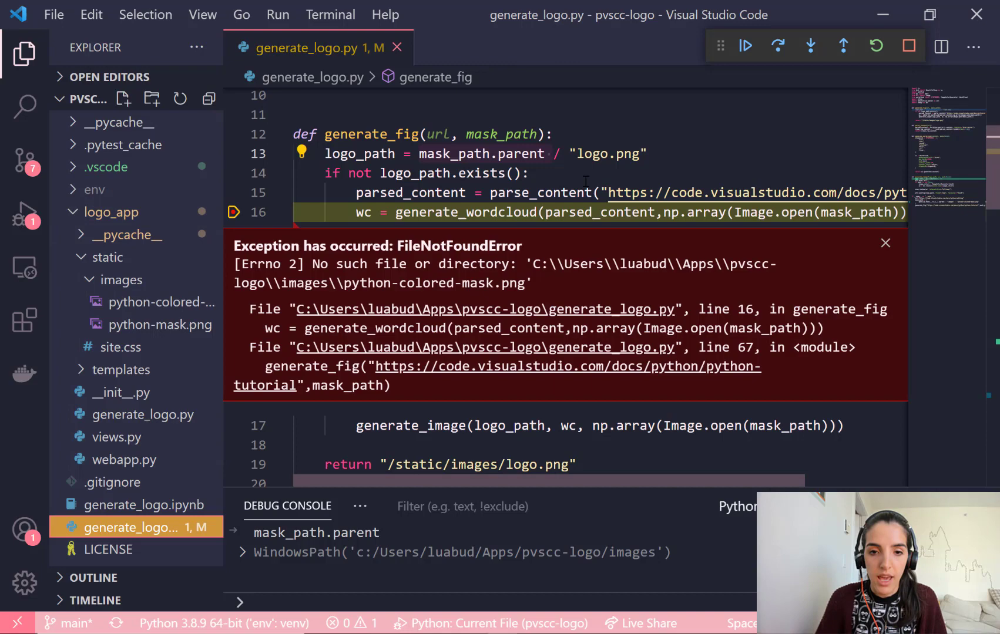
scroll(586, 234, "down", 5)
scroll(585, 235, "down", 5)
scroll(586, 234, "down", 5)
scroll(562, 312, "down", 3)
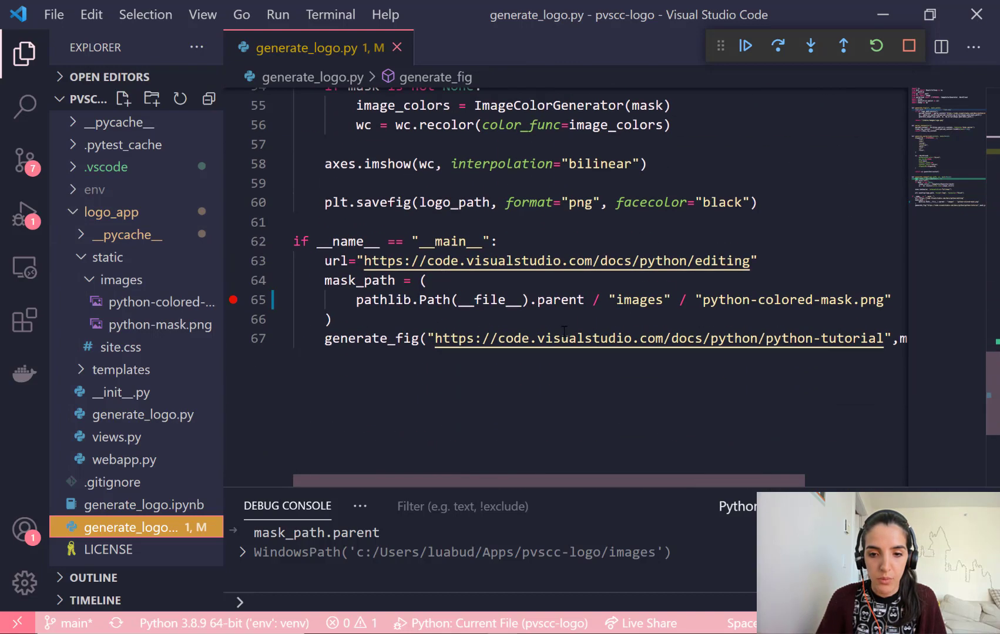
left_click_drag(425, 320, 325, 280)
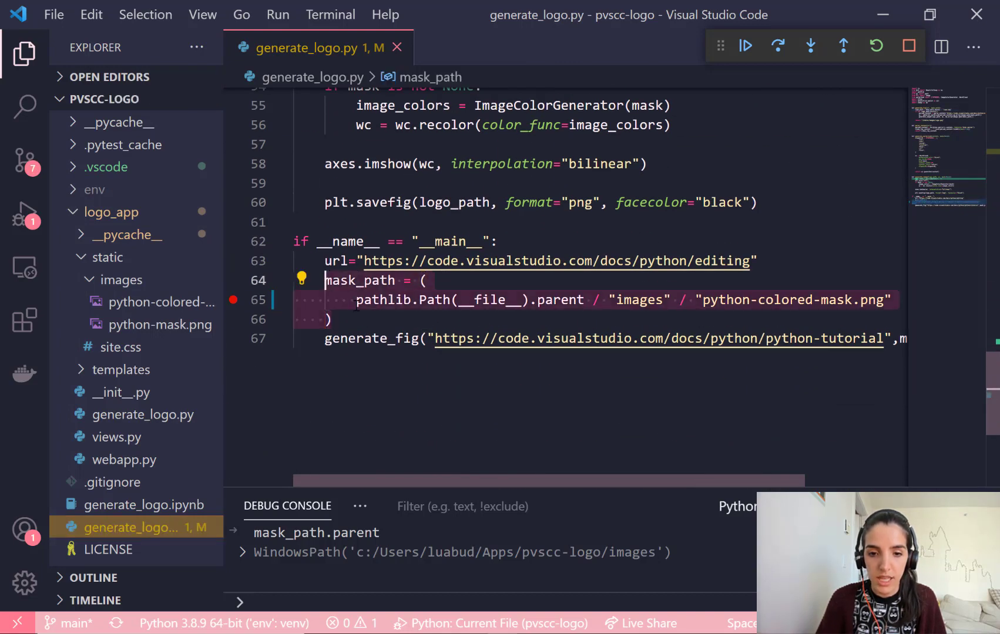
left_click(326, 319)
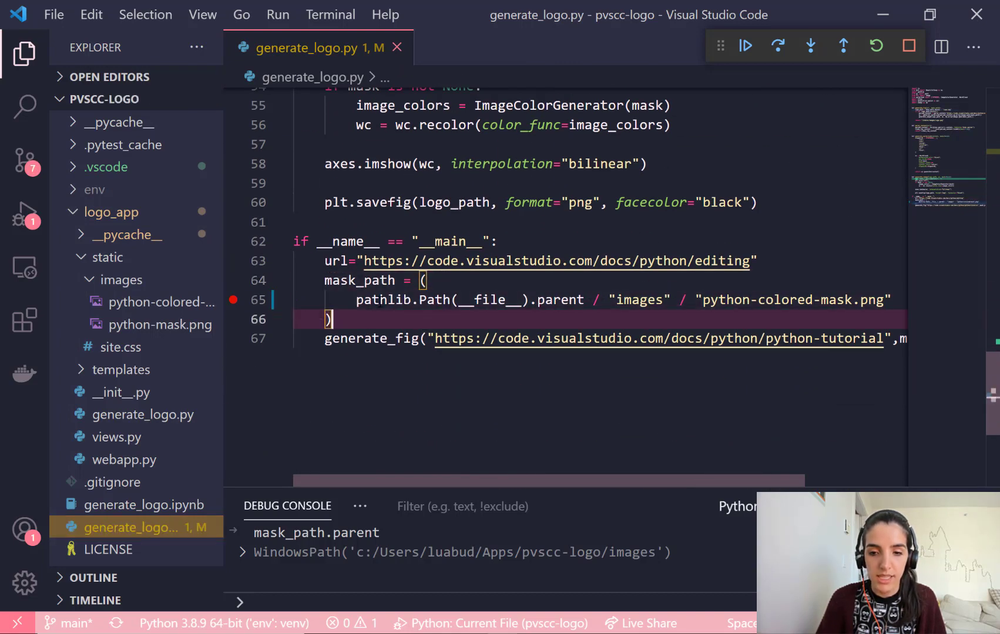
double_click(357, 299)
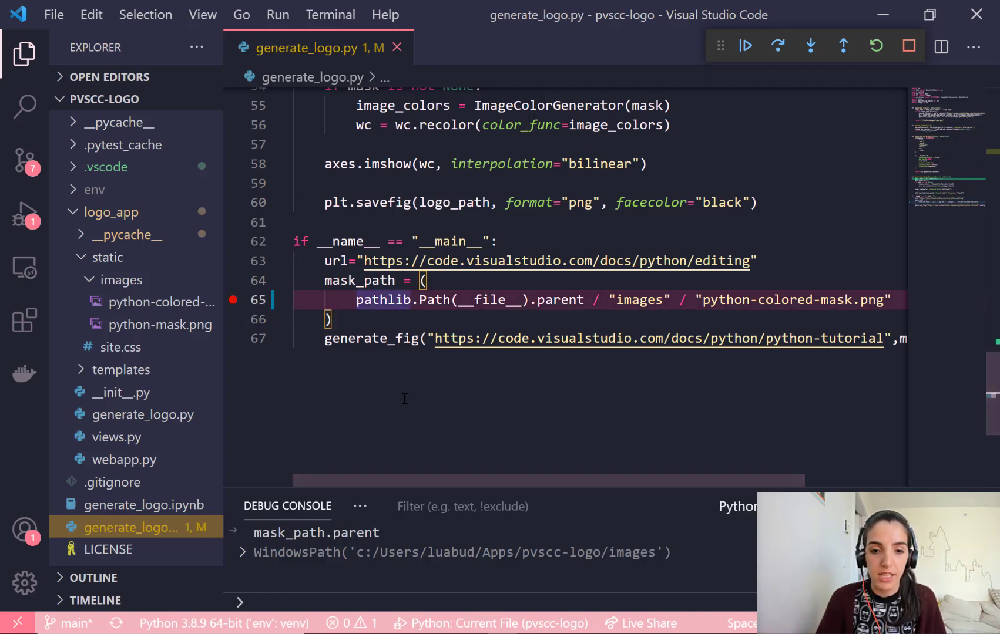
left_click_drag(356, 300, 583, 299)
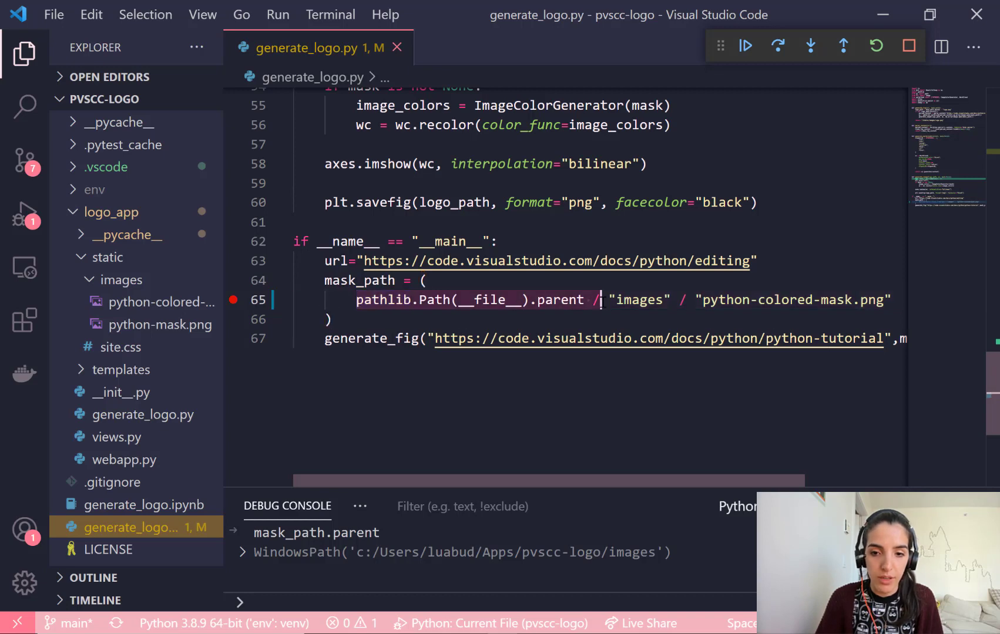
left_click(507, 598)
type("pathlib.Path(__file__).parent")
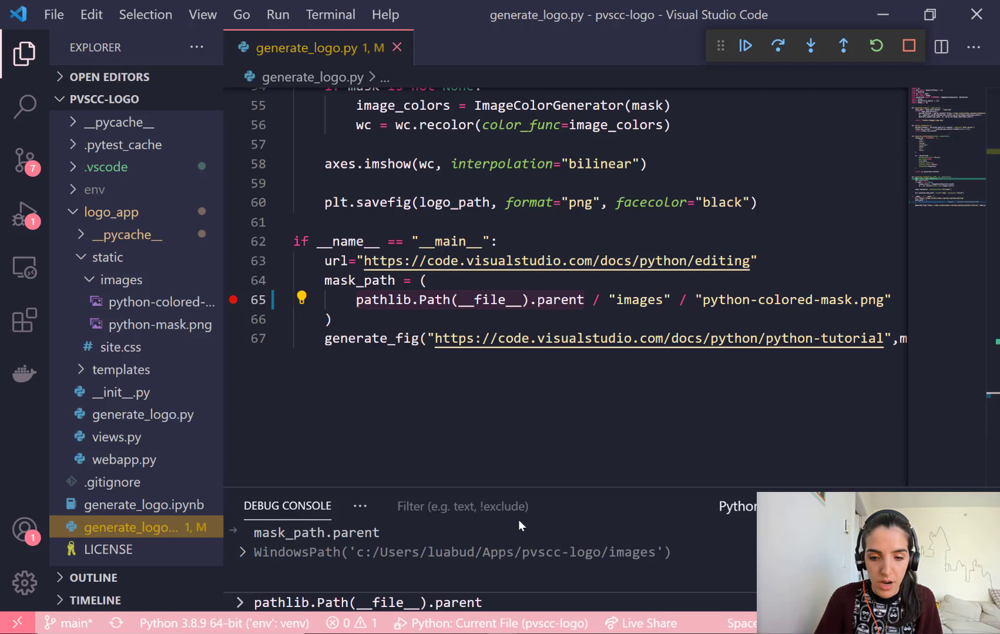
left_click_drag(525, 488, 525, 406)
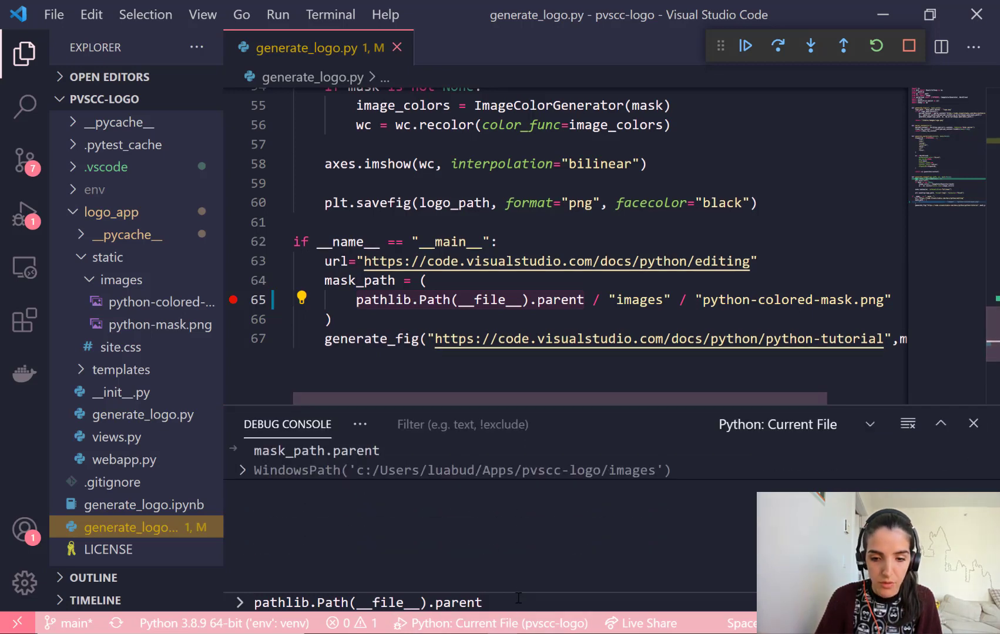
key("Return")
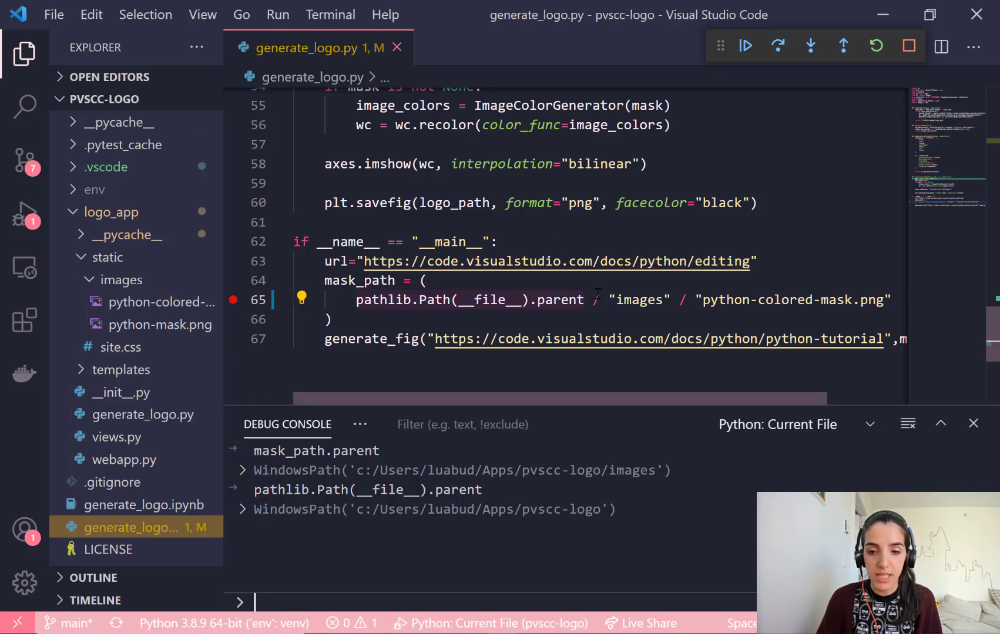
Step: Evaluate line 65's full mask path expression with "logo_app" / "static" added
left_click_drag(587, 300, 687, 300)
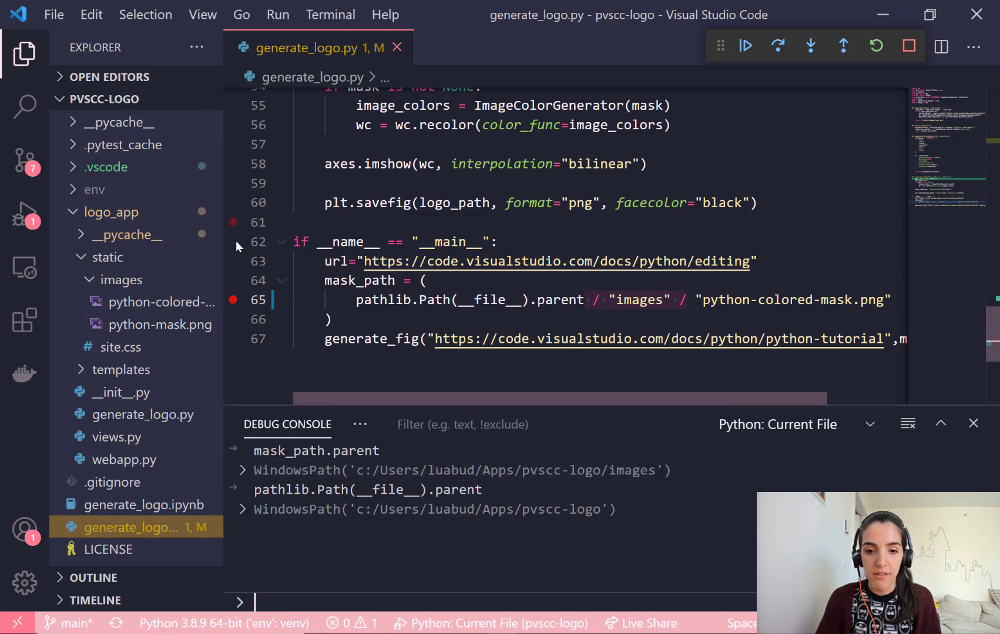
left_click(356, 299)
left_click_drag(356, 301, 890, 300)
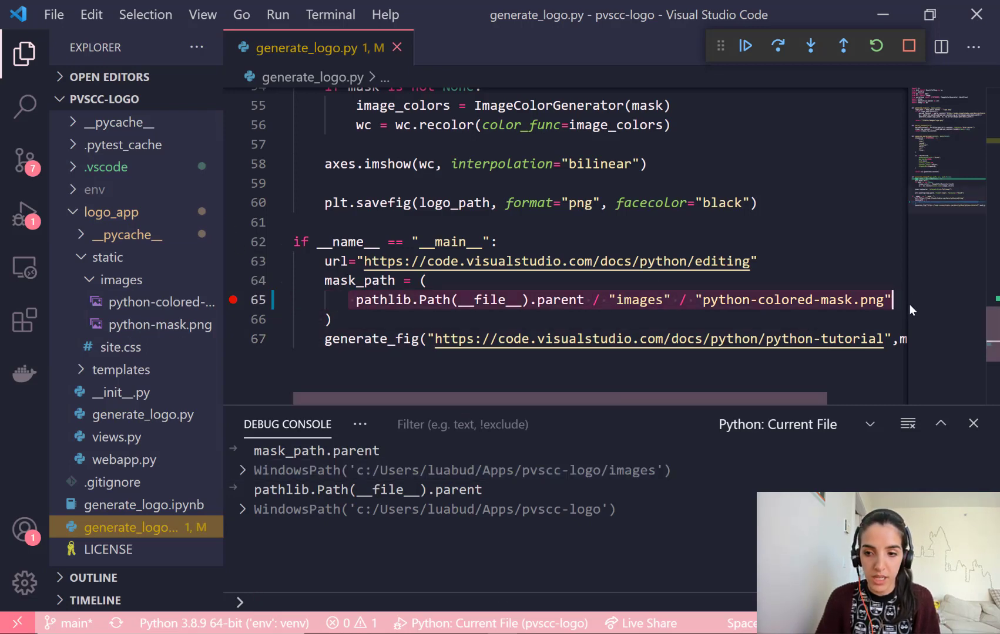
left_click(689, 601)
key("ctrl+v")
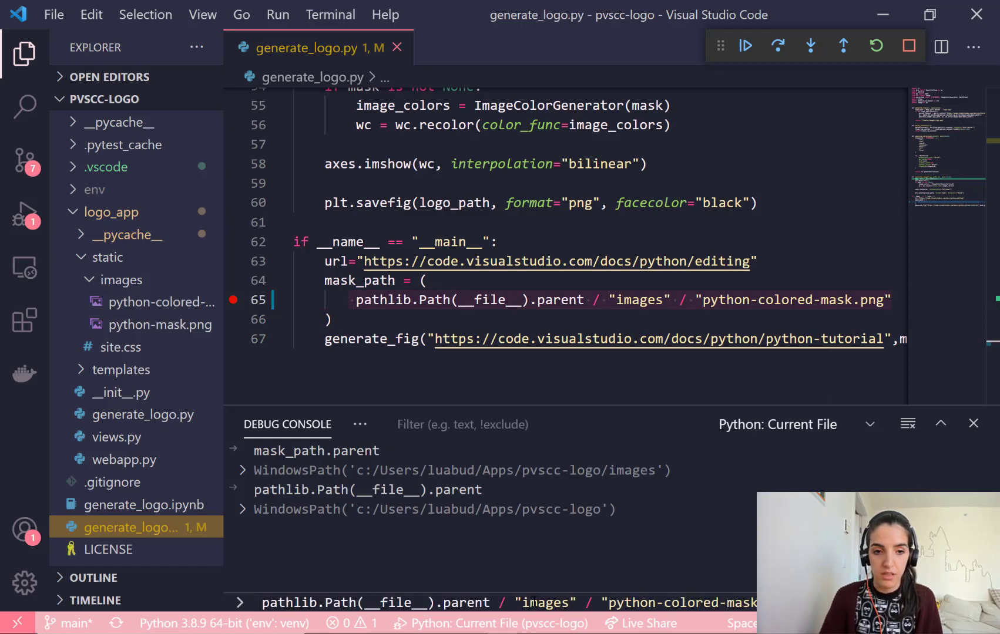
type("logo_app\"")
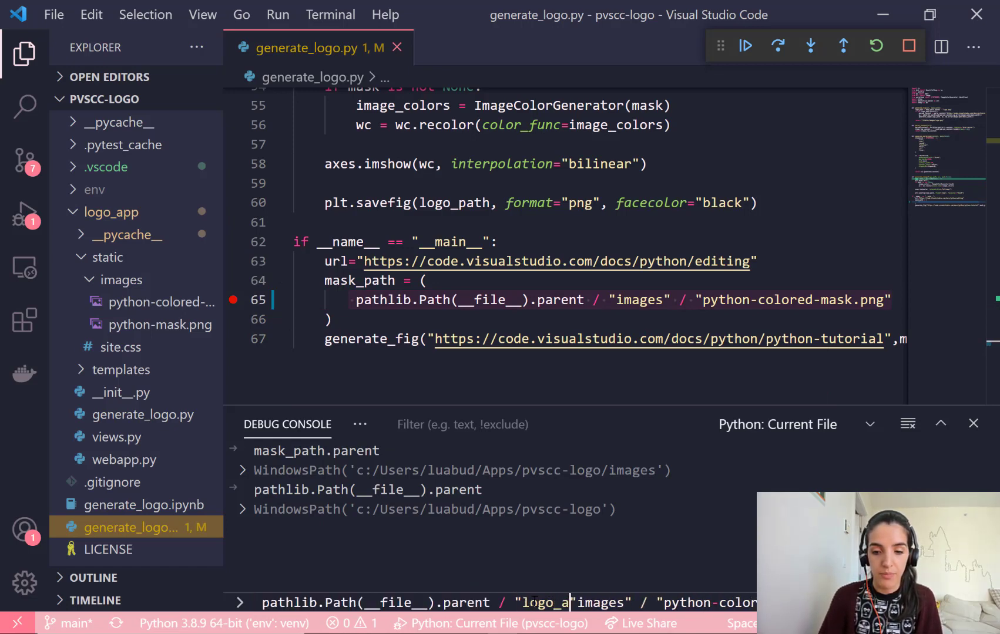
type(" / \"static\" ")
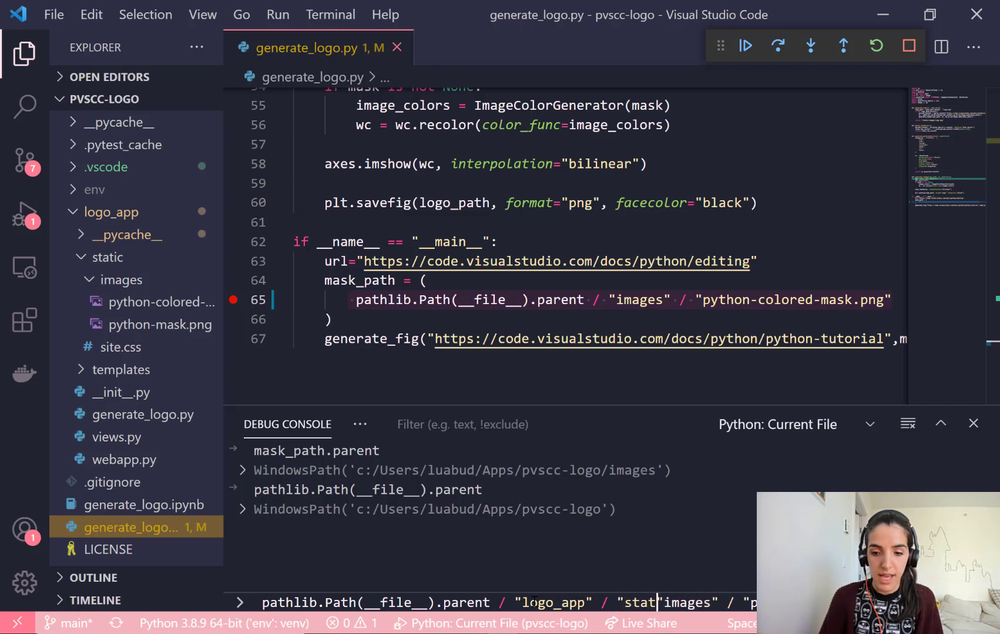
type("/")
key("Return")
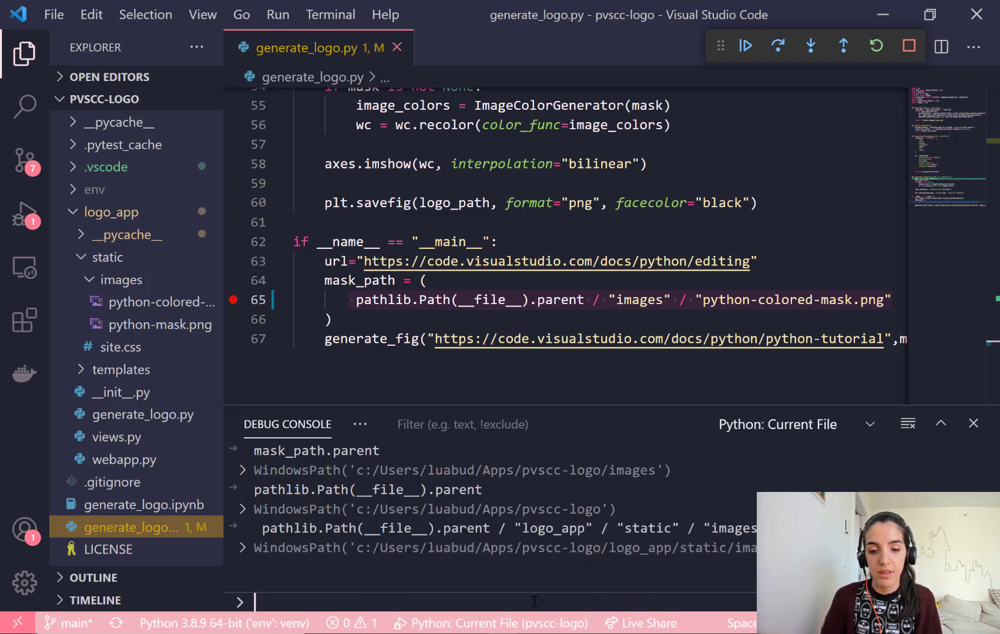
Step: Preview the mask image at the console's resulting path, then close the preview
left_click(358, 547)
left_click(461, 548, "ctrl")
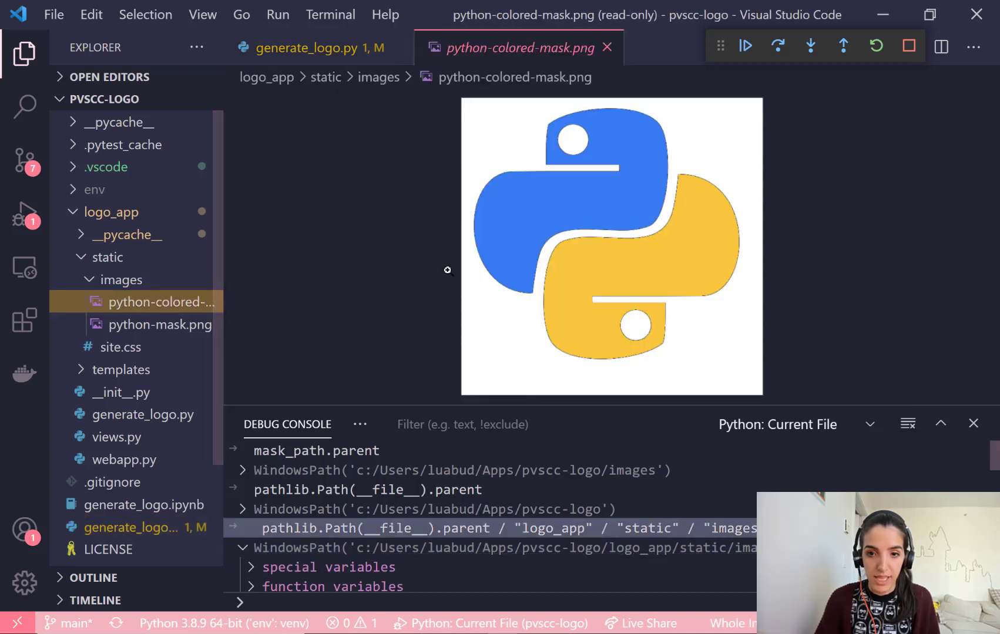
key("ctrl+w")
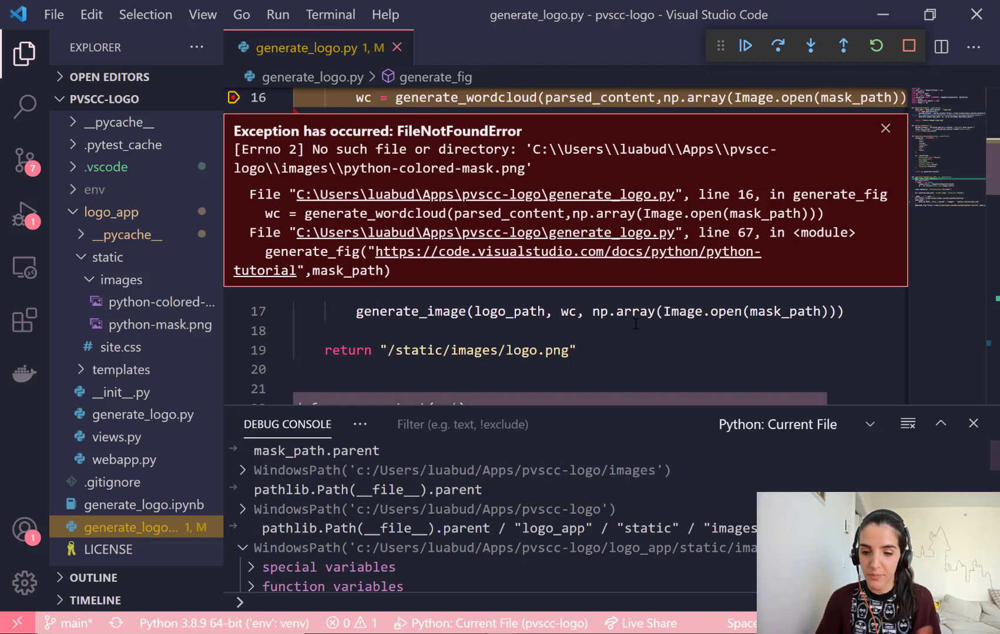
Step: Copy the corrected path expression from the console and clear the Debug Console
left_click(268, 528)
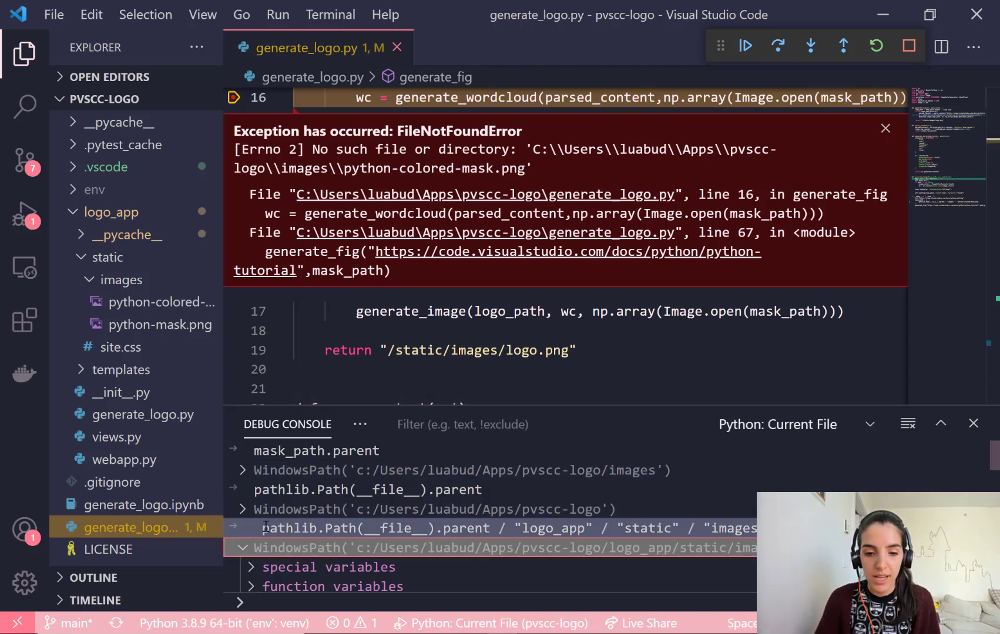
left_click_drag(262, 528, 756, 528)
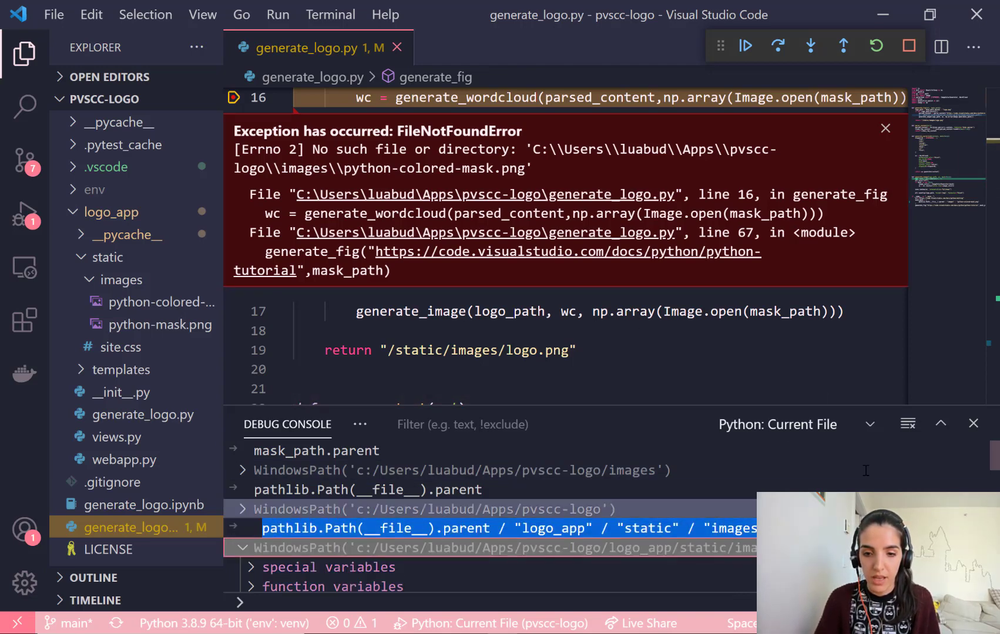
scroll(559, 323, "down", 5)
scroll(559, 323, "down", 5)
scroll(558, 323, "down", 4)
scroll(558, 322, "down", 5)
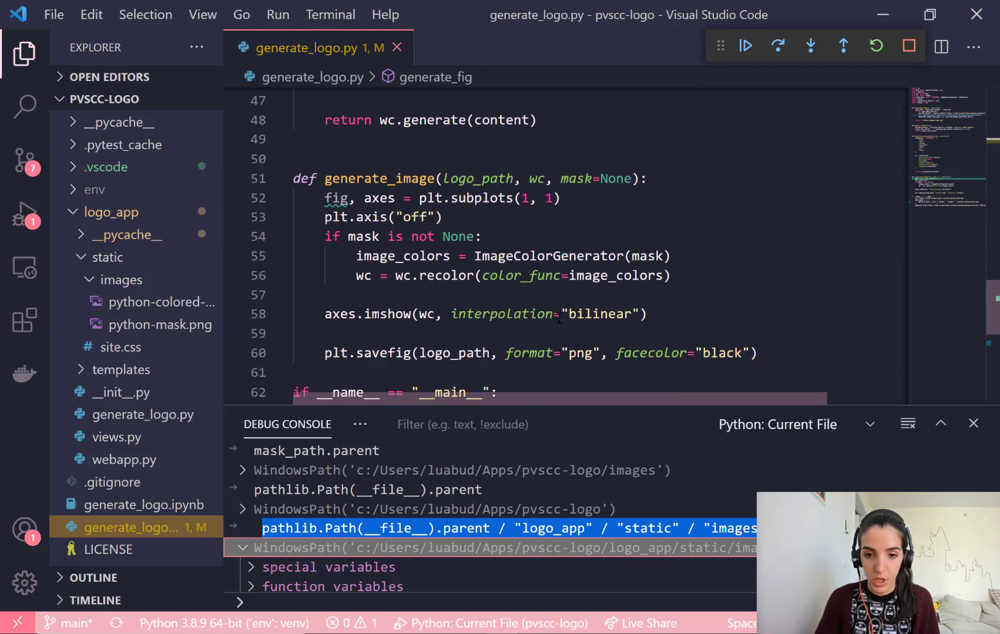
scroll(559, 323, "down", 4)
scroll(559, 323, "up", 1)
scroll(703, 329, "up", 1)
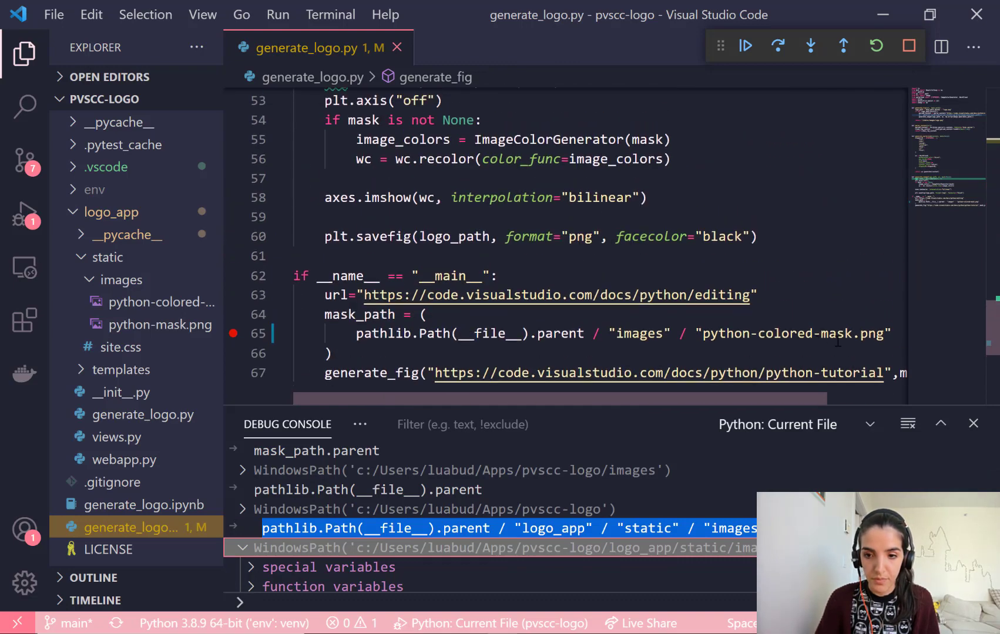
left_click(736, 339)
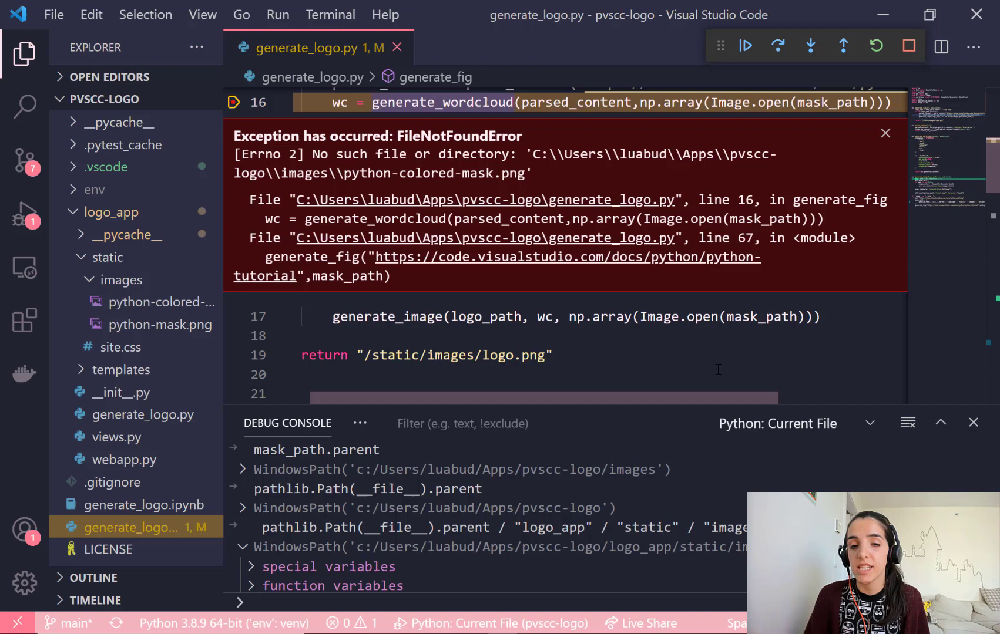
left_click(908, 423)
scroll(478, 282, "down", 2)
scroll(478, 282, "down", 4)
scroll(477, 283, "down", 4)
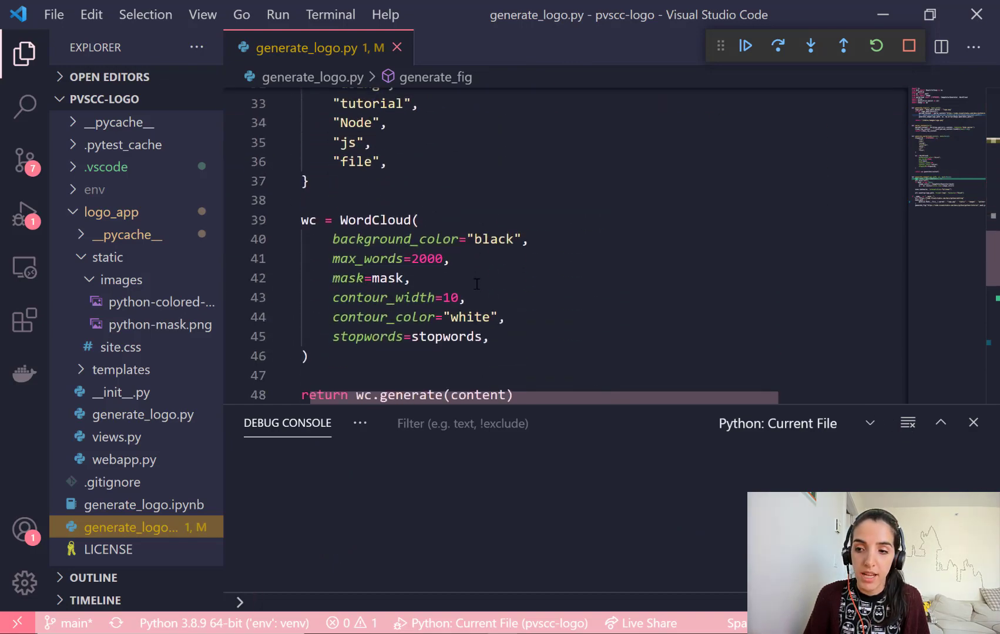
scroll(479, 282, "down", 4)
scroll(476, 286, "down", 3)
scroll(476, 286, "up", 2)
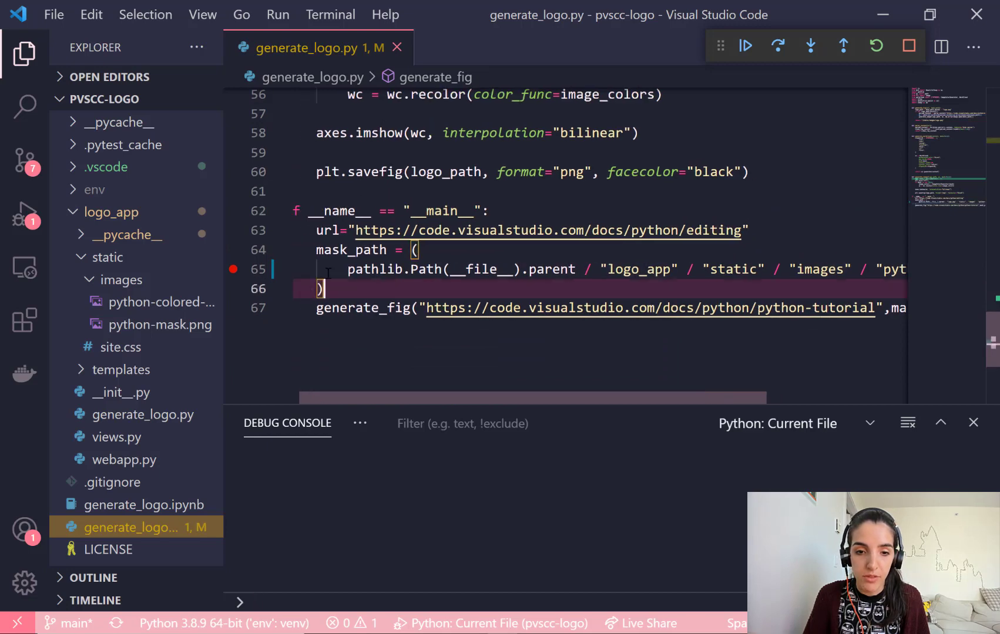
left_click_drag(336, 290, 324, 248)
Step: Evaluate mask_path in the Debug Console as a WindowsPath, then select mask_path on line 16
right_click(337, 251)
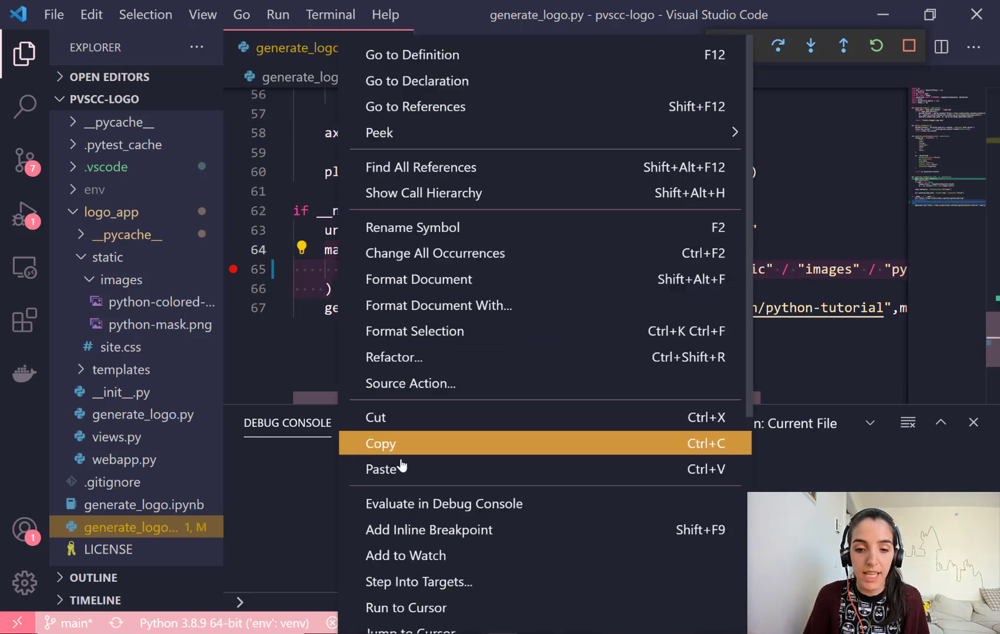
left_click(402, 507)
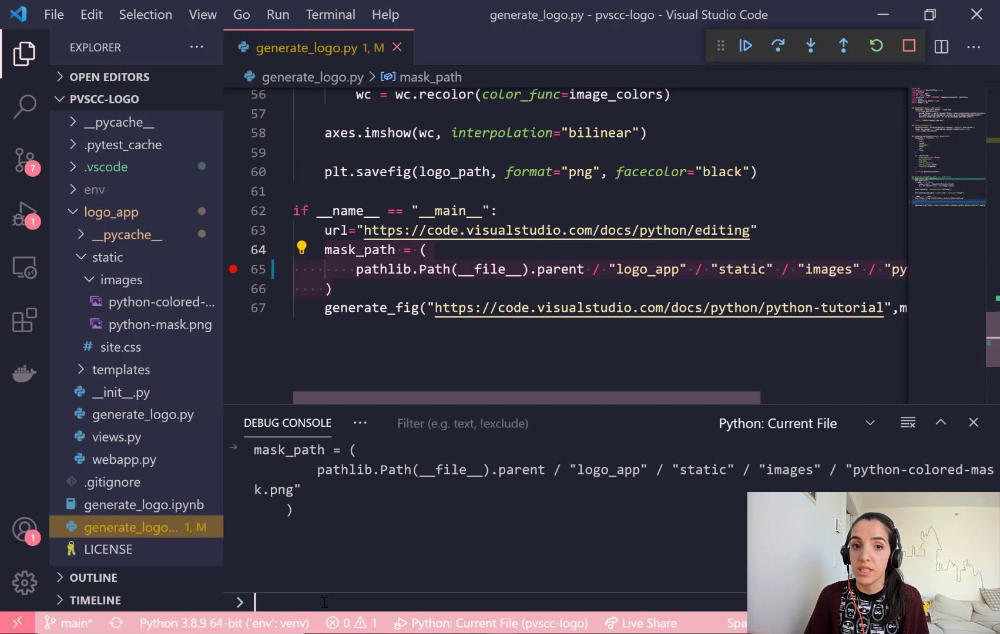
type("mask_path")
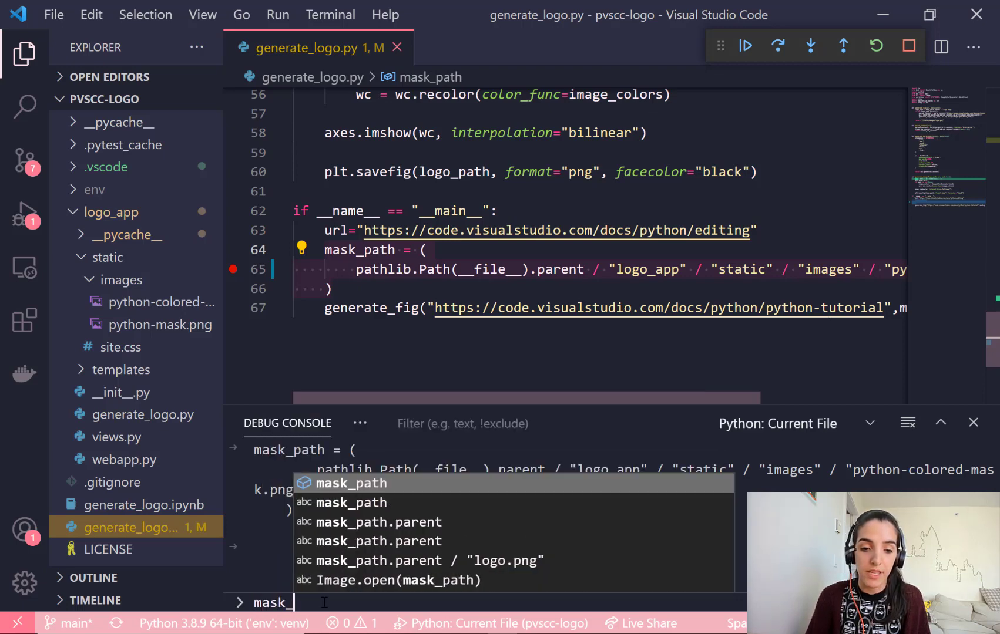
key("Escape")
key("Return")
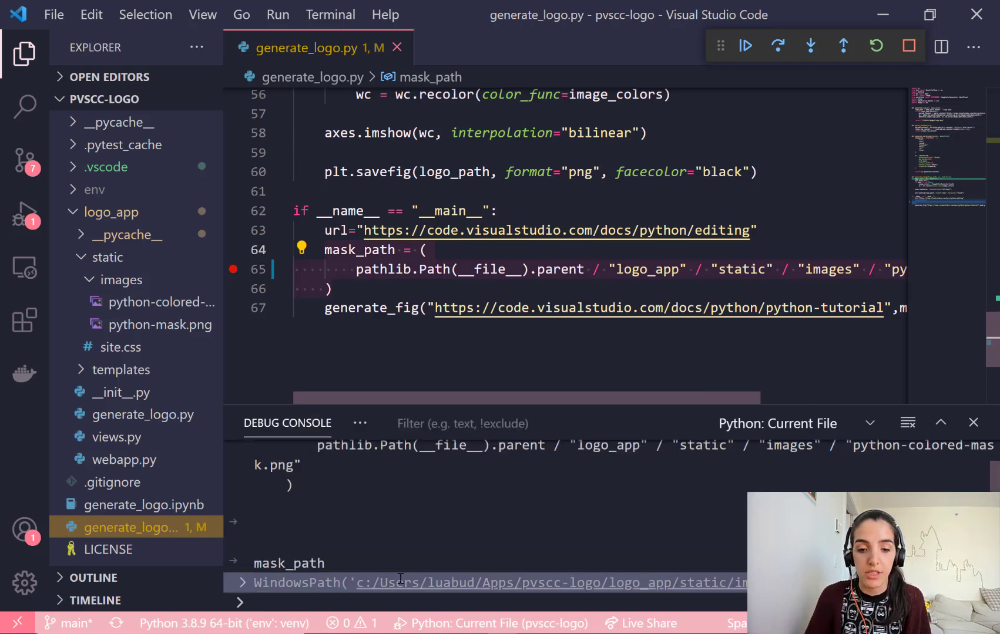
scroll(500, 237, "up", 5)
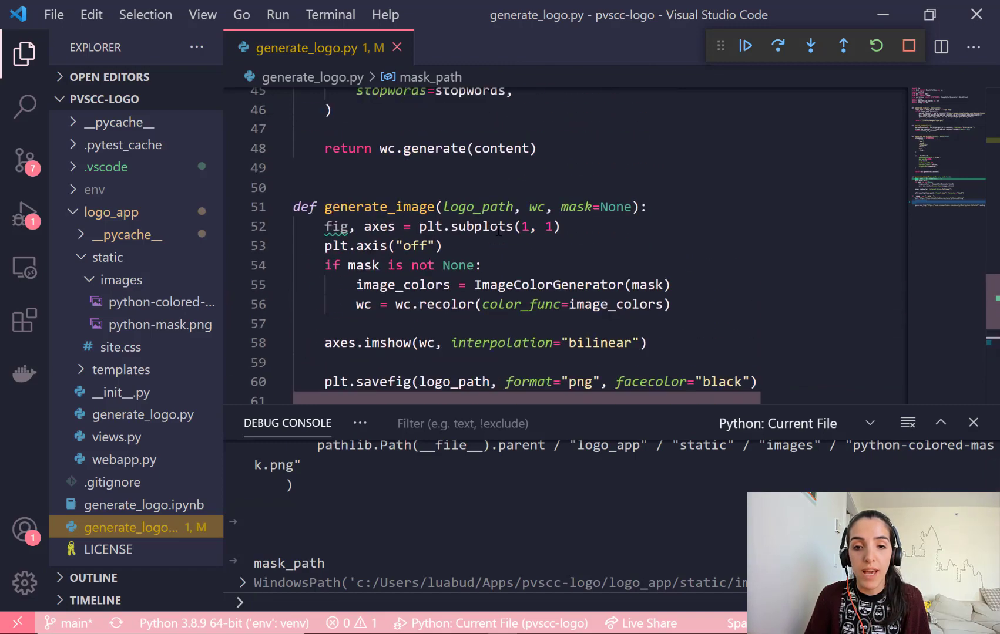
scroll(500, 237, "up", 5)
scroll(500, 237, "up", 5)
scroll(500, 237, "up", 3)
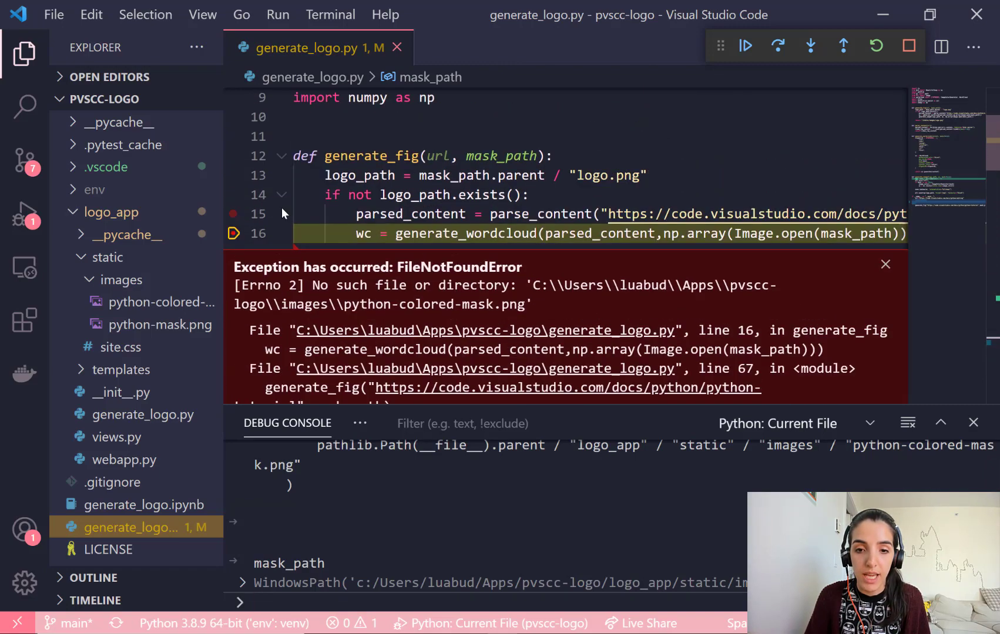
left_click(806, 234)
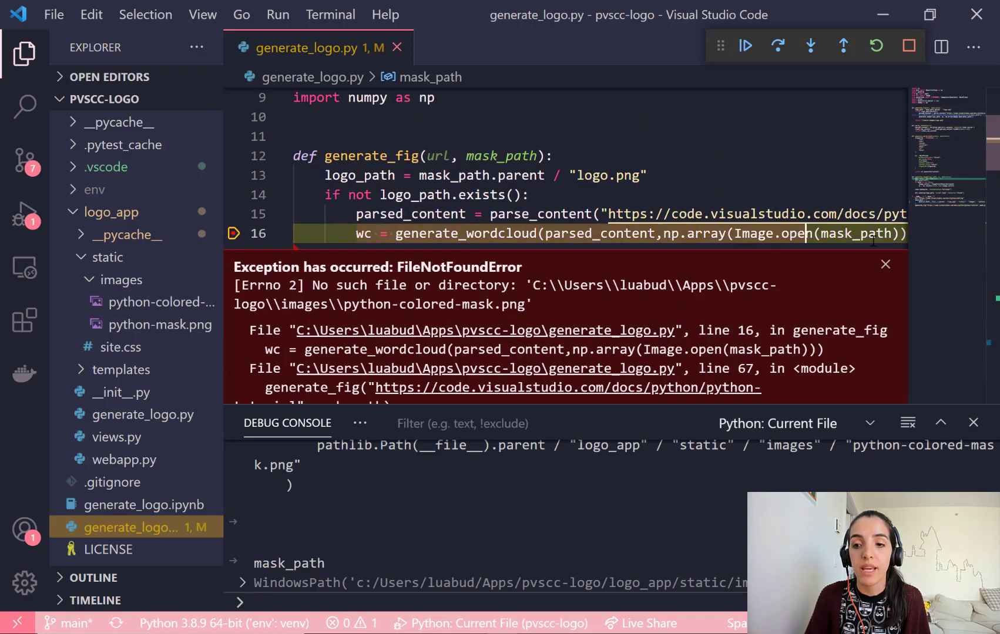
double_click(874, 233)
Step: Bring up the context menu for the selected mask_path on line 16
right_click(851, 234)
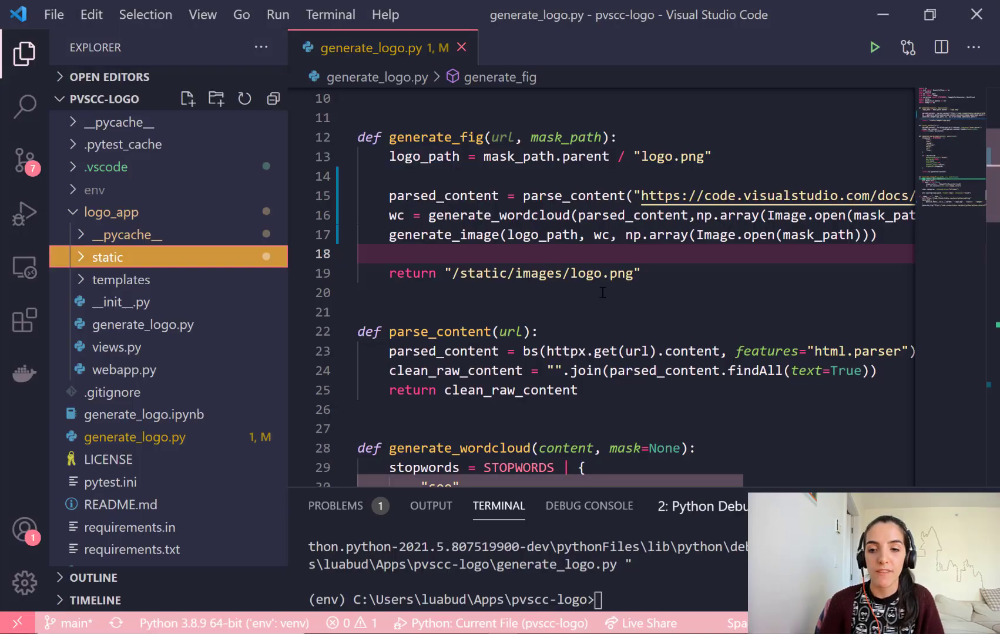
Step: Place a breakpoint beside line 15's parse_content call in generate_fig
left_click(601, 293)
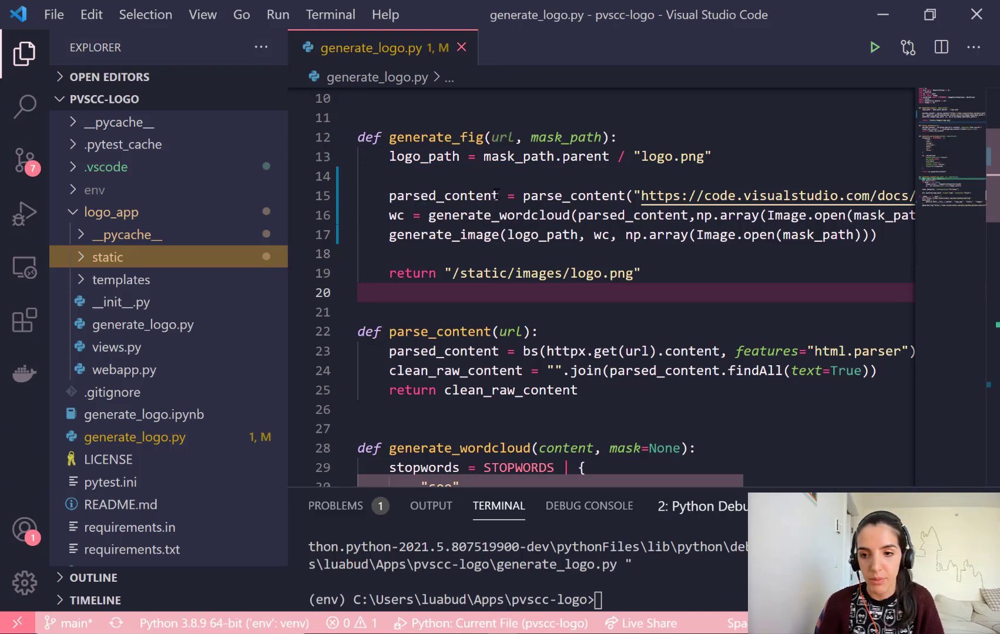
left_click(298, 195)
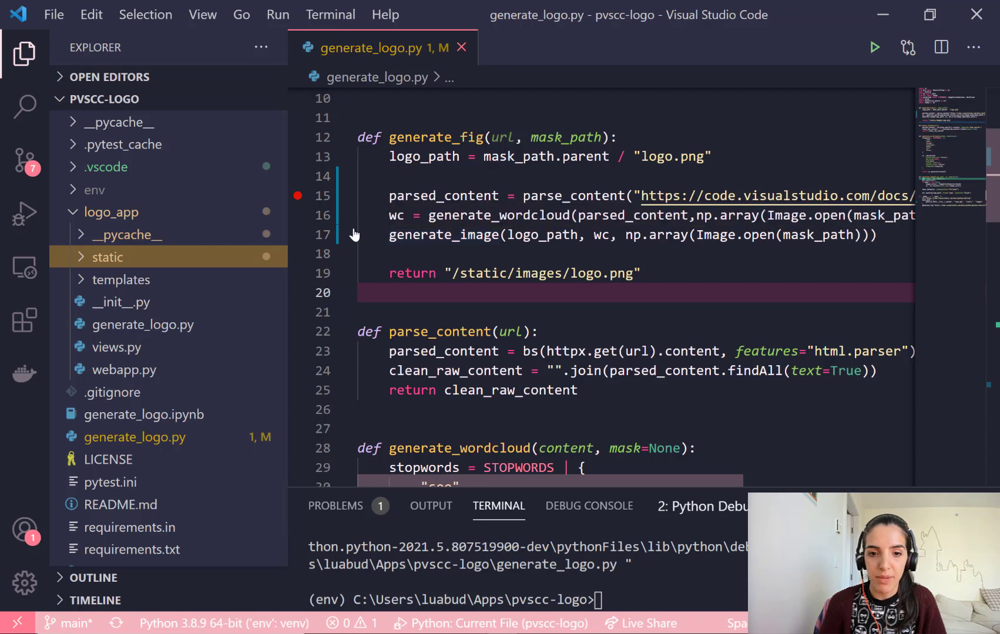
Step: Give the line 15 breakpoint the condition logo_path.exists()
right_click(298, 196)
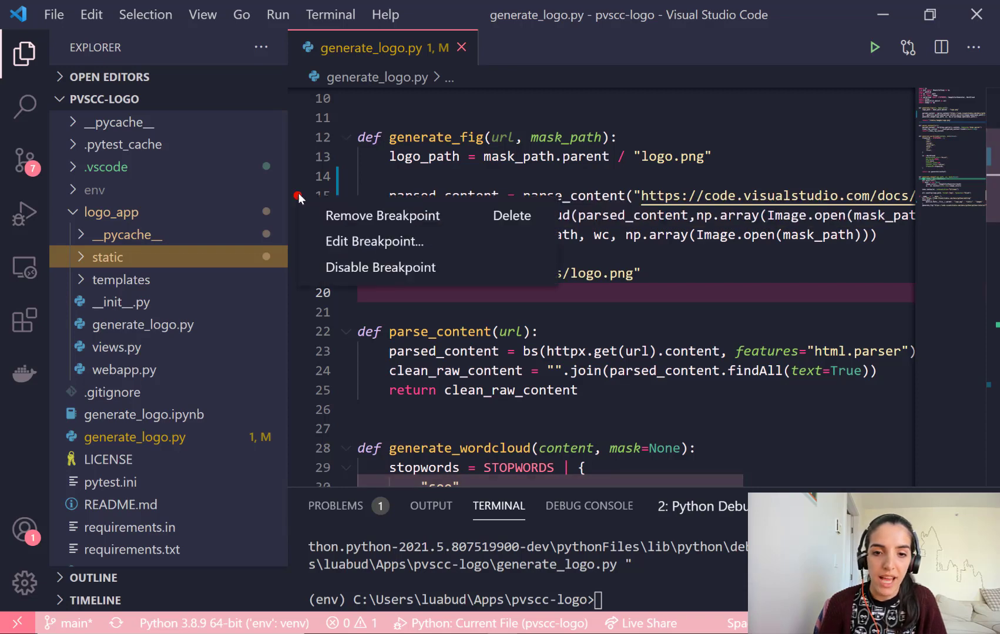
left_click(381, 242)
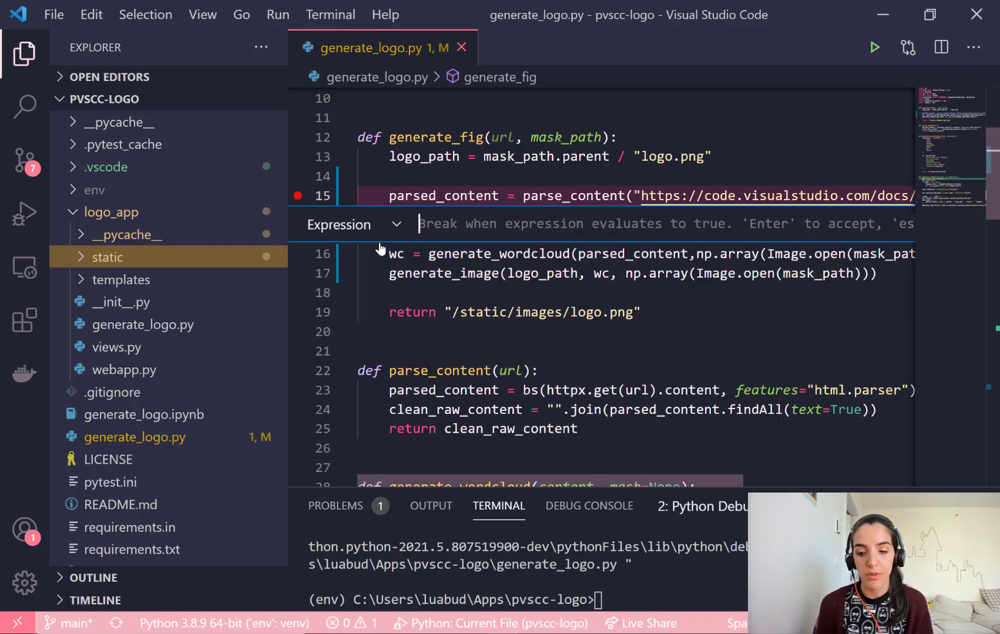
type("i == 5")
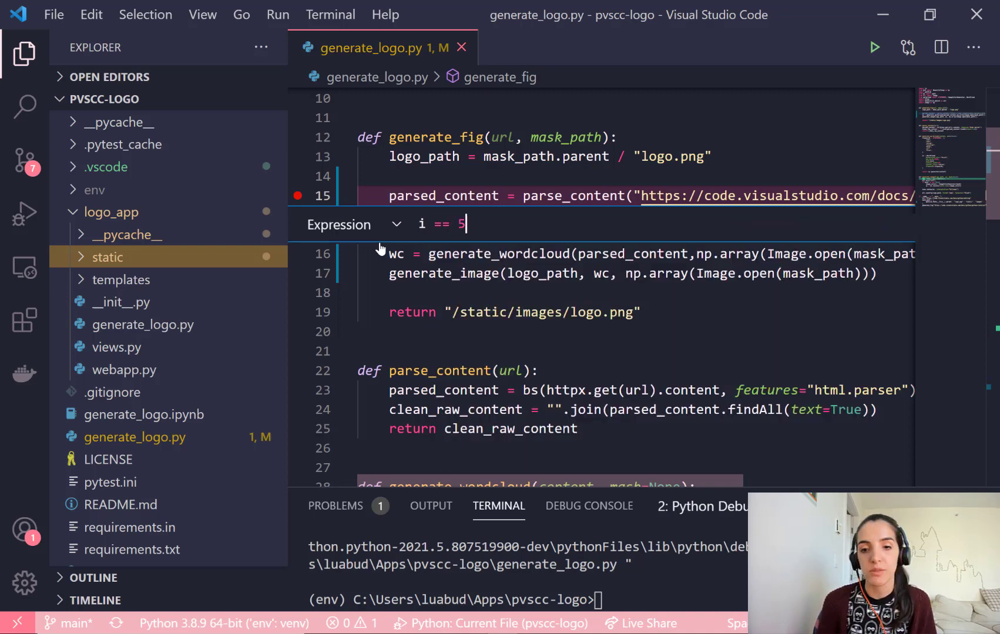
key("BackSpace")
key("BackSpace")
key("BackSpace")
key("BackSpace")
key("BackSpace")
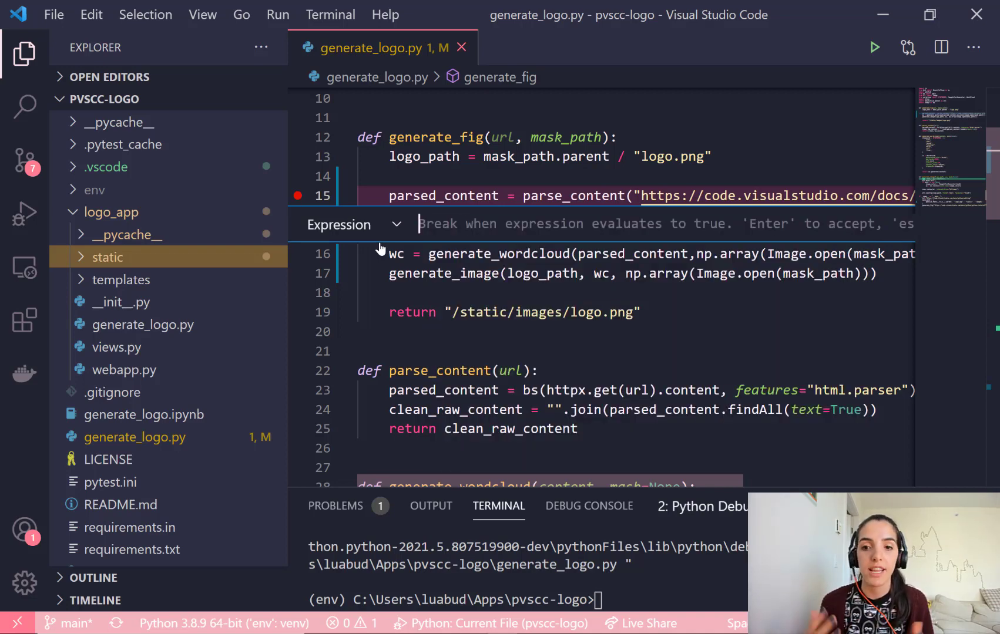
type("logo")
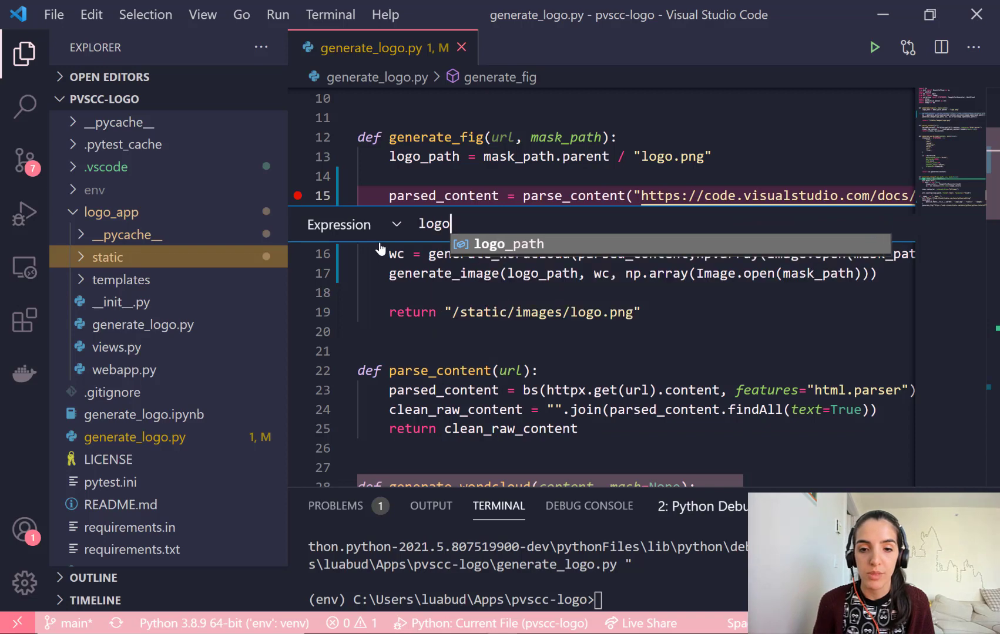
type("_")
key("Tab")
type(".exists()")
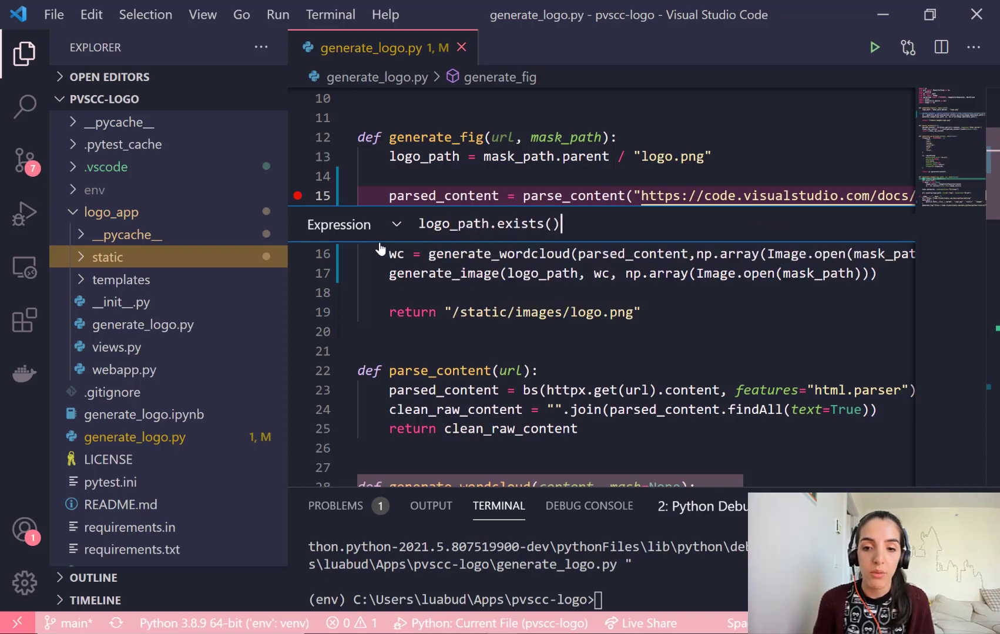
key("Return")
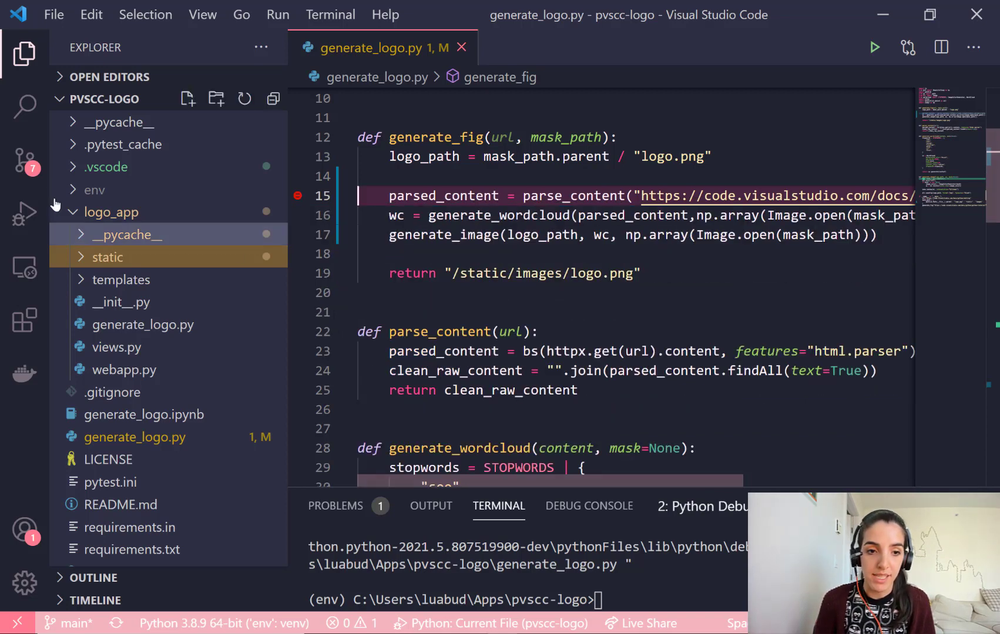
left_click(25, 214)
Step: Start debugging generate_logo.py and continue past line 65 to the line 15 breakpoint
left_click(88, 48)
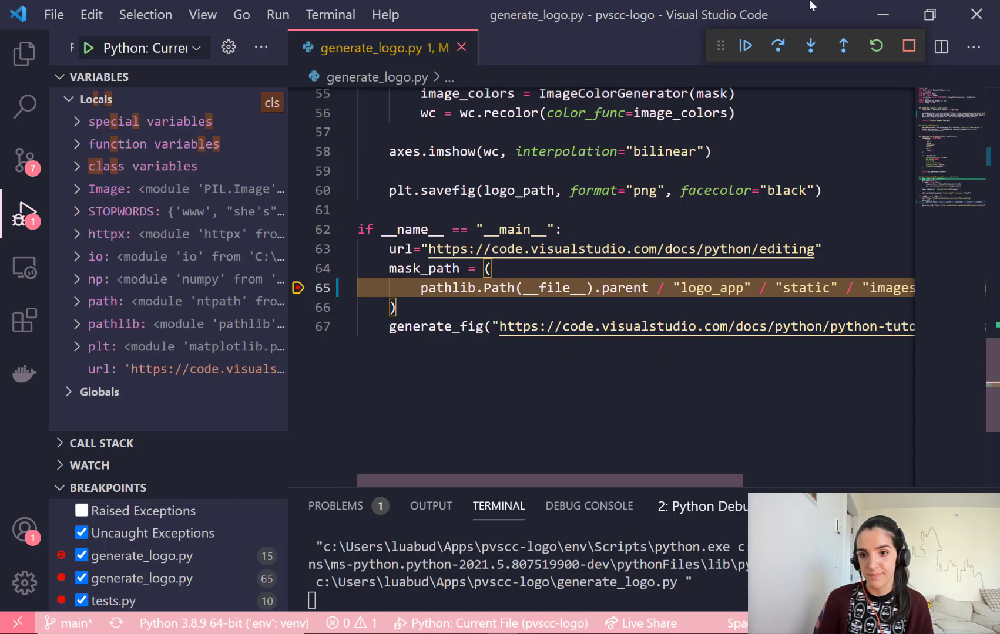
left_click(745, 47)
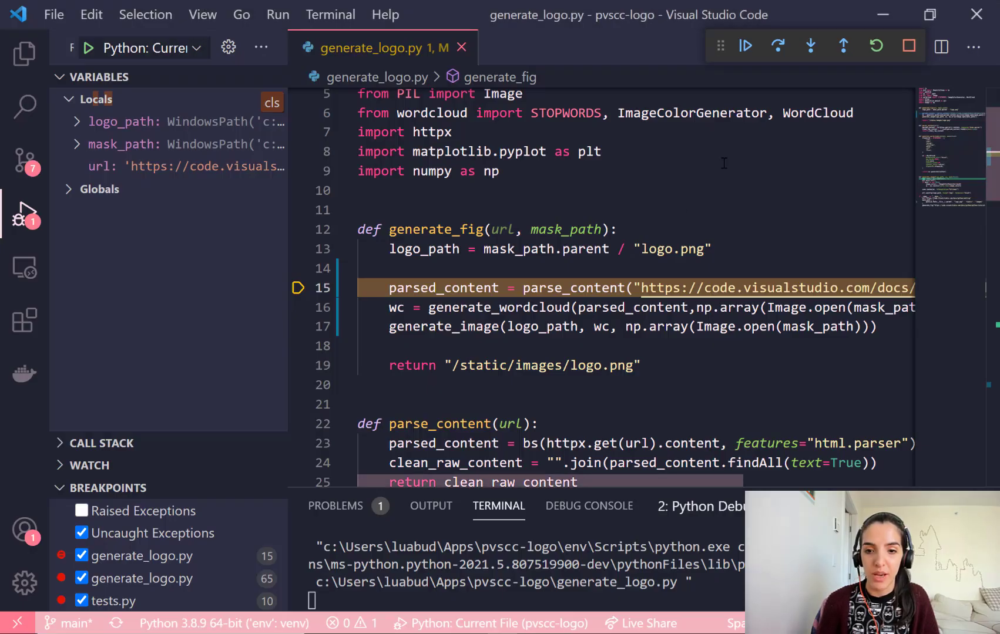
scroll(723, 163, "down", 1)
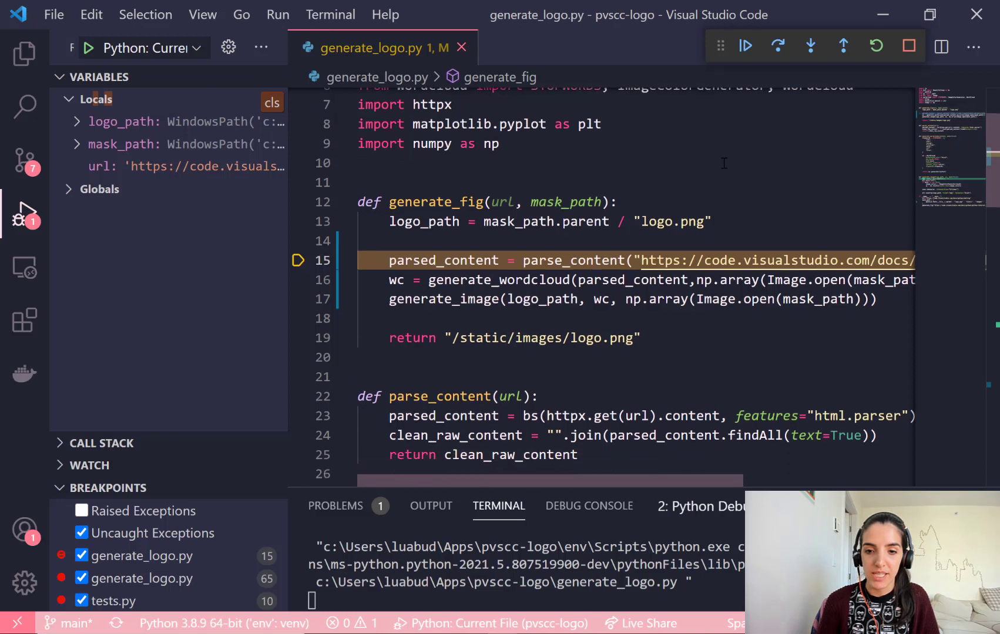
Step: Step over parse_content, generate_wordcloud and generate_image to reach line 19's return
left_click(778, 48)
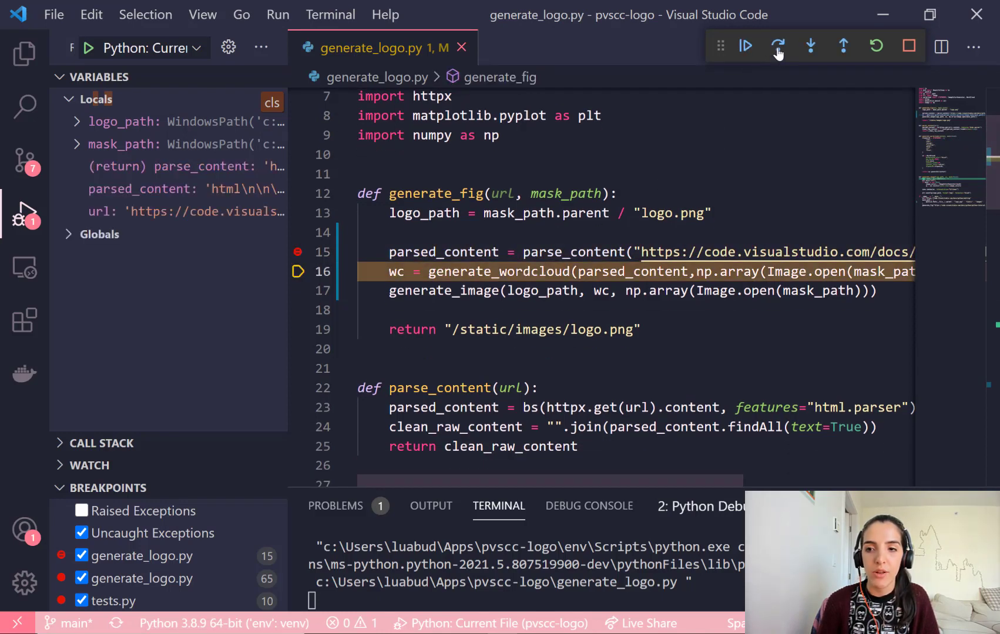
left_click(778, 48)
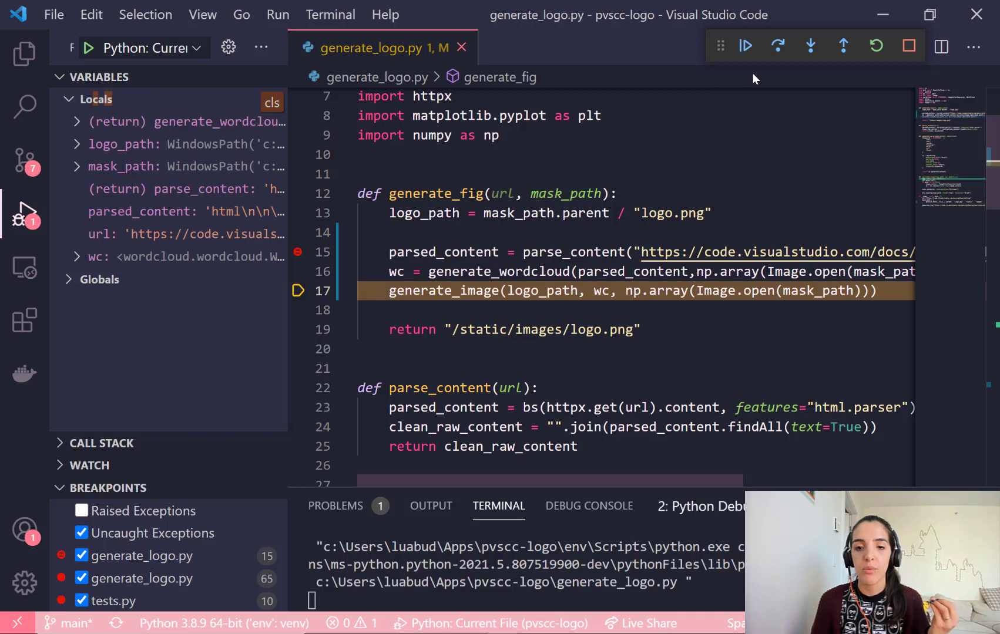
left_click(779, 47)
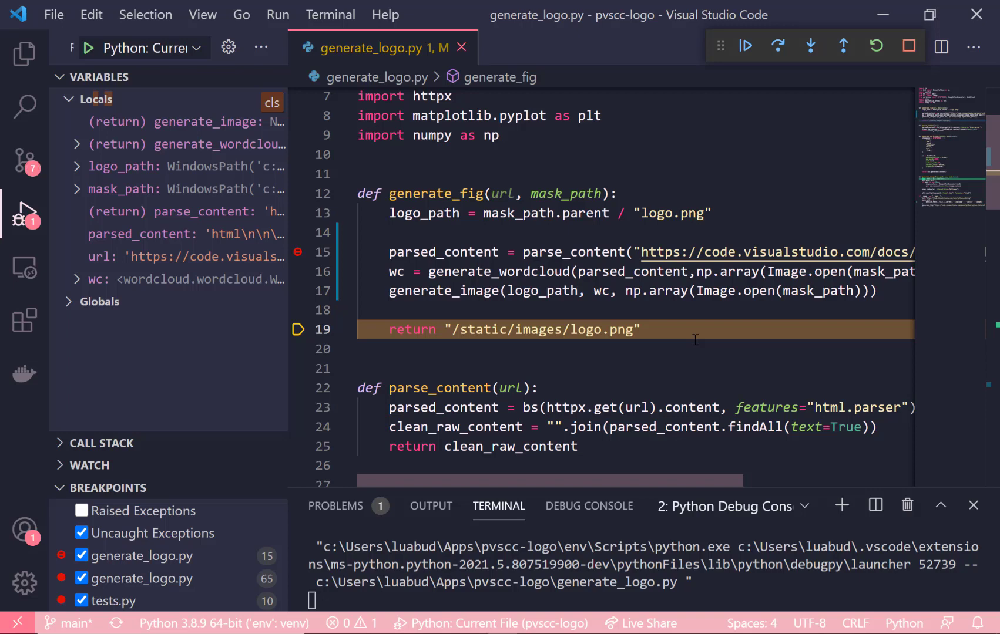
left_click(706, 310)
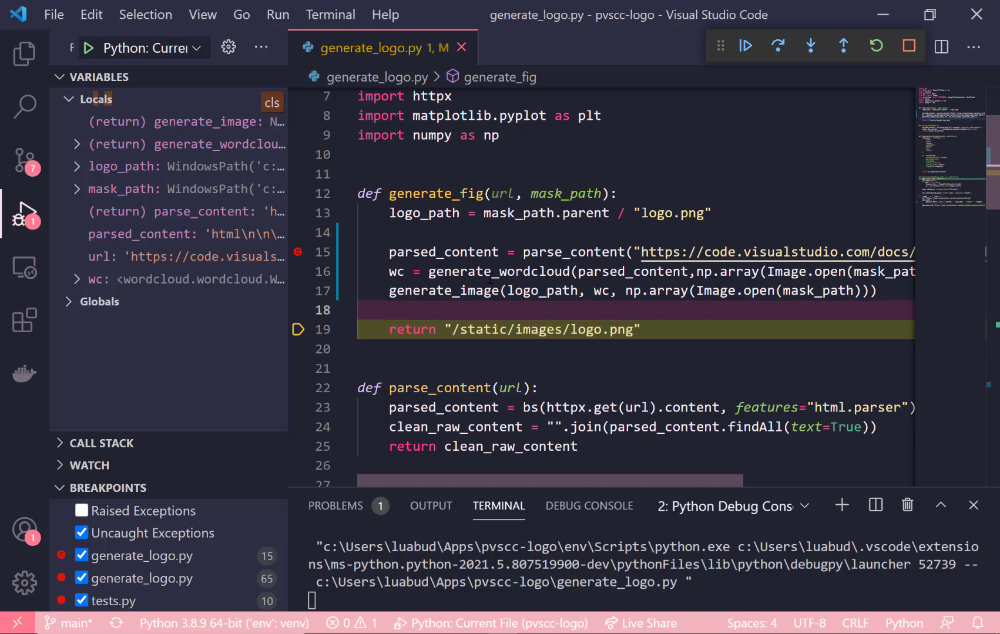
scroll(613, 291, "down", 1)
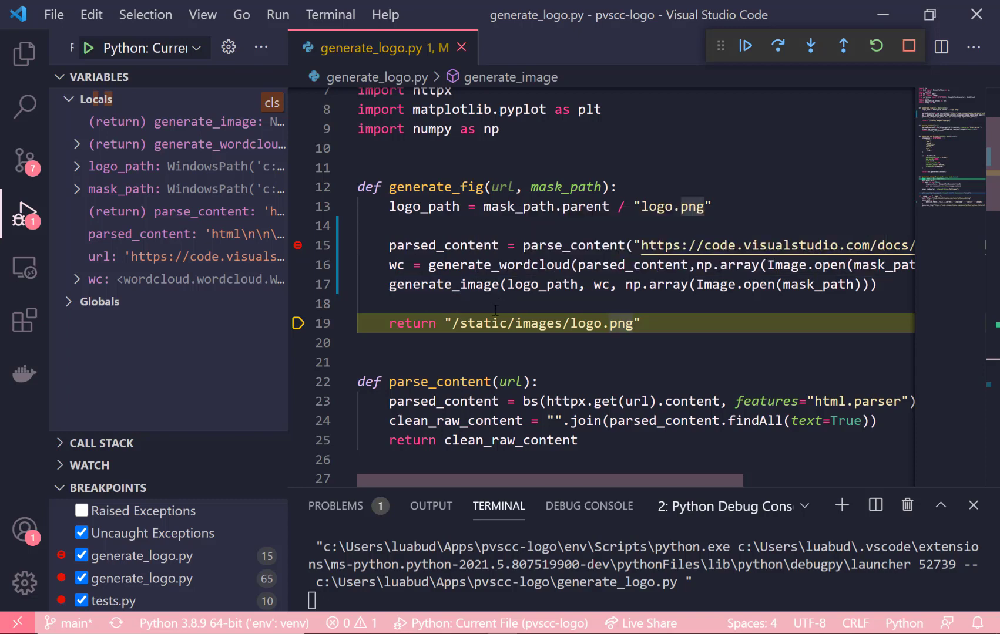
Step: Jump execution to lines 17 and 13, continue to line 15, then jump to line 17
right_click(484, 284)
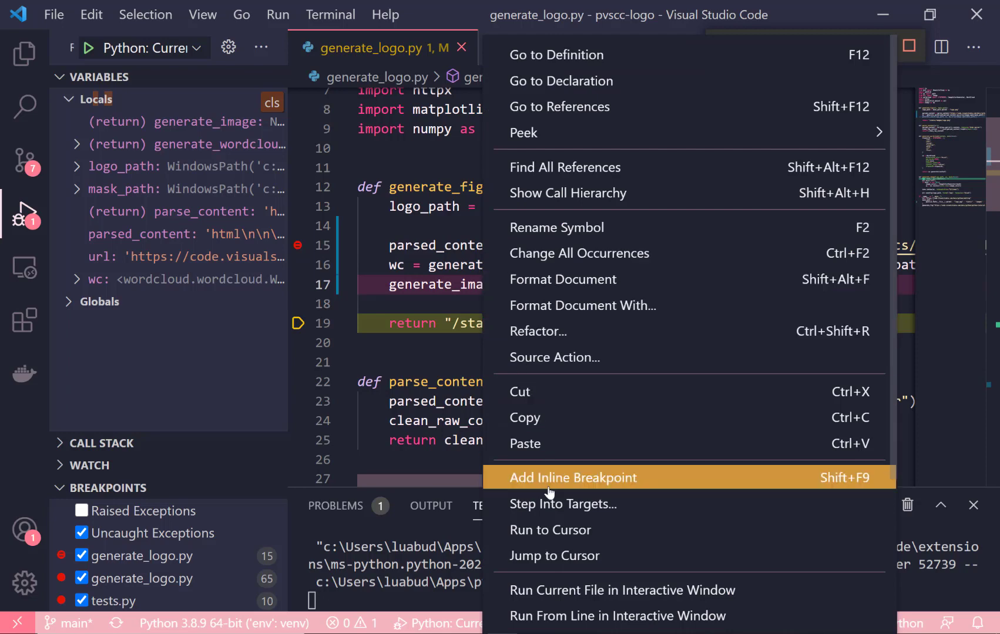
left_click(556, 559)
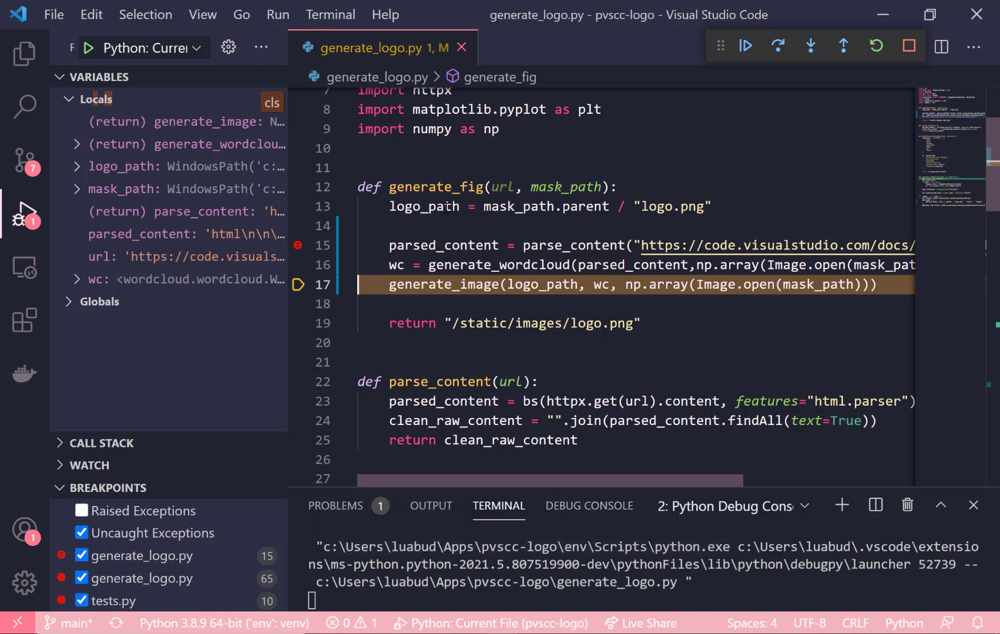
right_click(446, 207)
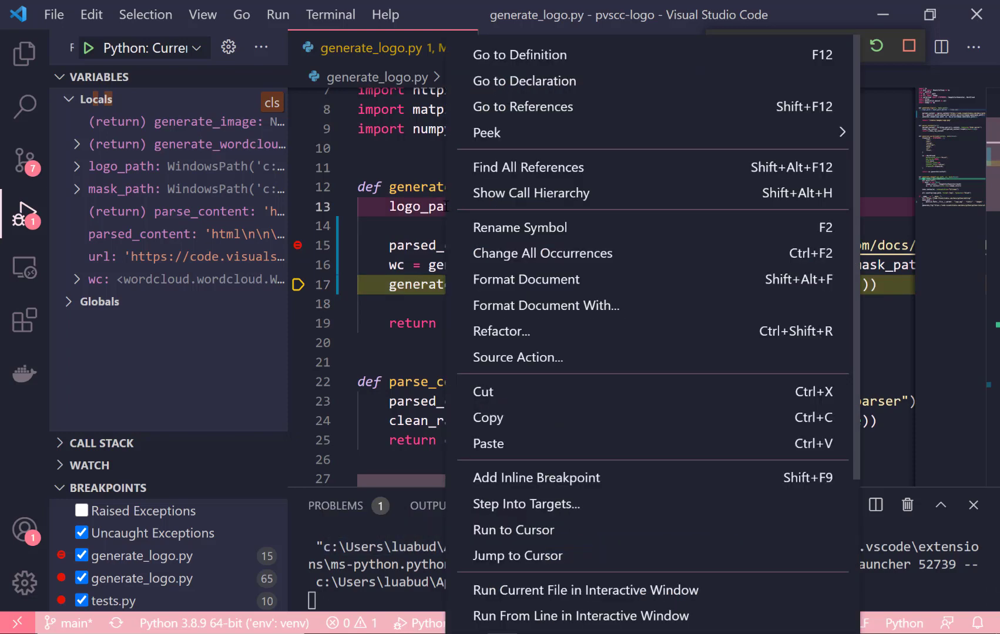
left_click(546, 558)
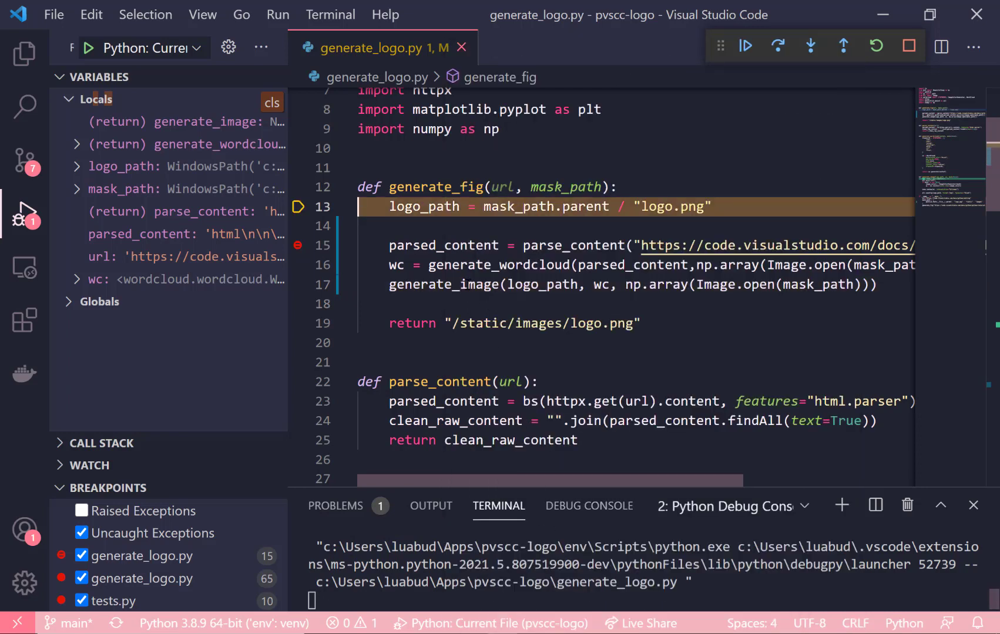
left_click(777, 47)
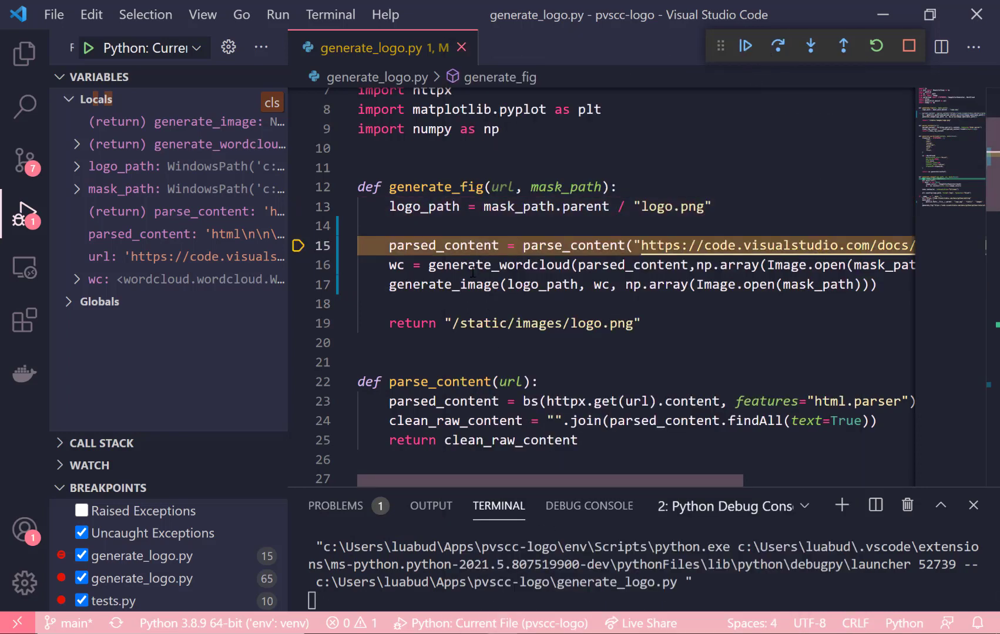
right_click(422, 290)
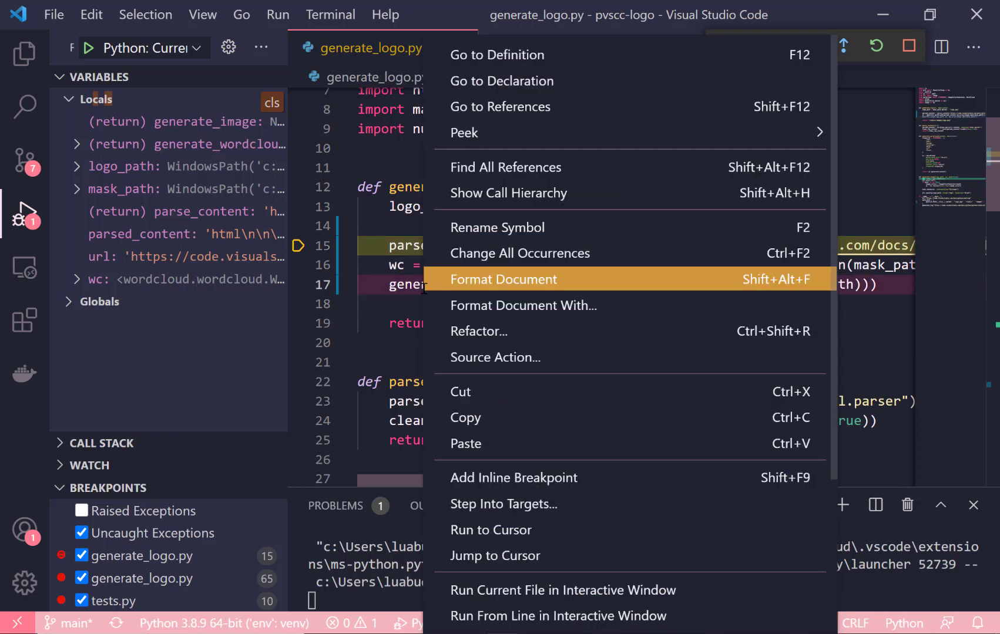
left_click(529, 558)
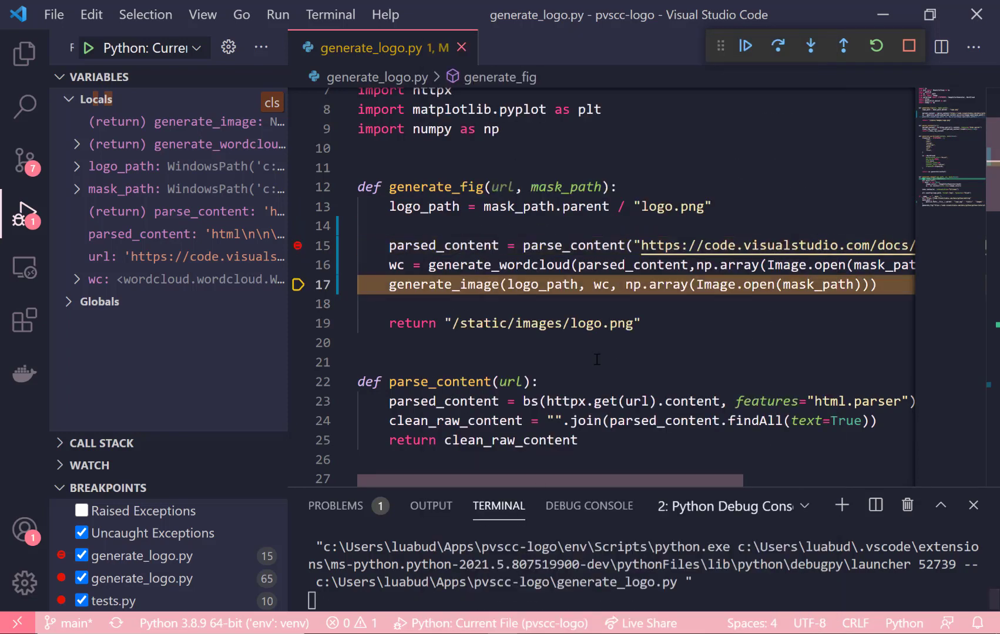